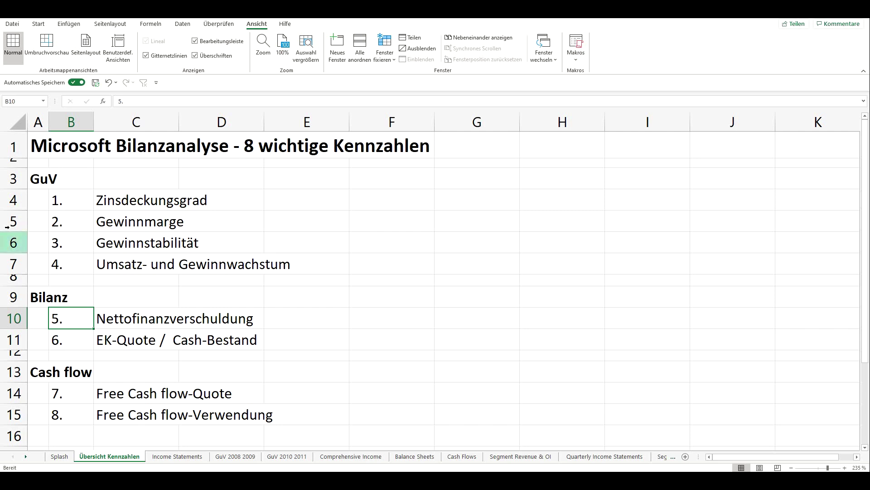
Mark the Zinsdeckungsgrad entry in the overview and examine the Operating income row on the Income Statements sheet
{"action": "left_click_drag", "start_coordinate": [38, 199], "coordinate": [227, 192]}
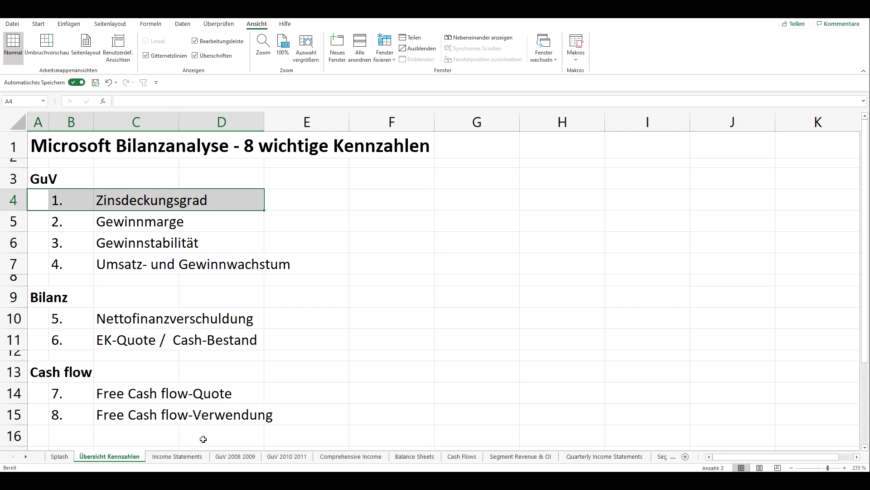
{"action": "left_click", "coordinate": [188, 457]}
{"action": "scroll", "coordinate": [204, 287], "scroll_direction": "up", "scroll_amount": 4}
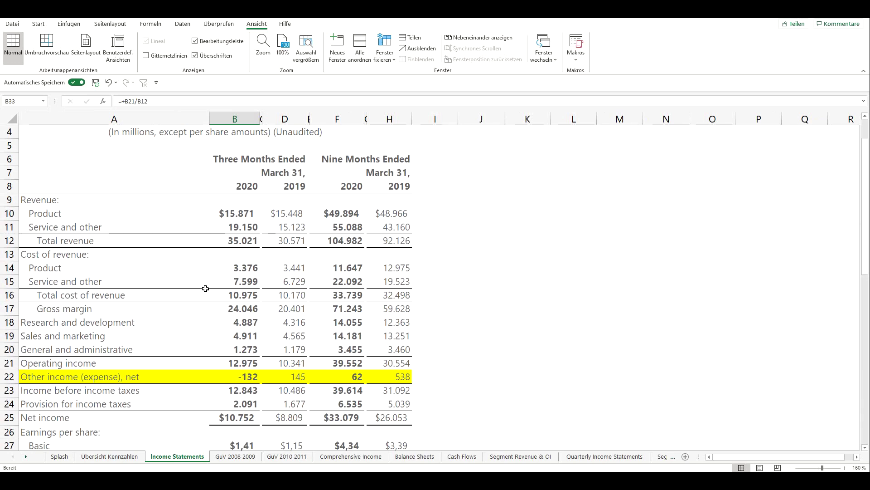
{"action": "left_click", "coordinate": [46, 362]}
{"action": "left_click_drag", "start_coordinate": [190, 369], "coordinate": [388, 363]}
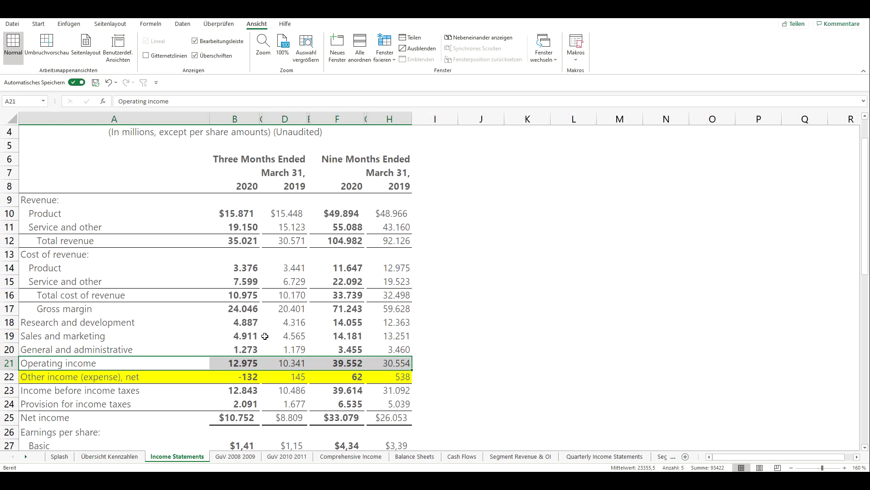
{"action": "scroll", "coordinate": [288, 323], "scroll_direction": "up", "scroll_amount": 3}
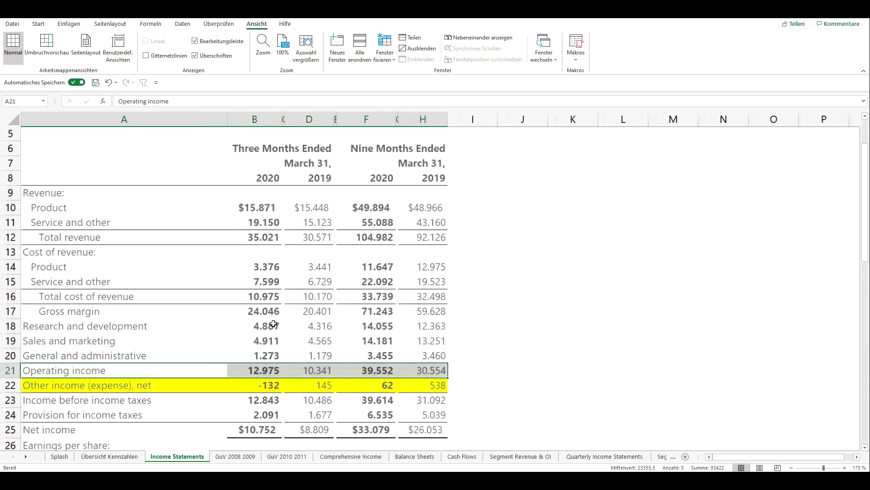
{"action": "scroll", "coordinate": [274, 323], "scroll_direction": "down", "scroll_amount": 1}
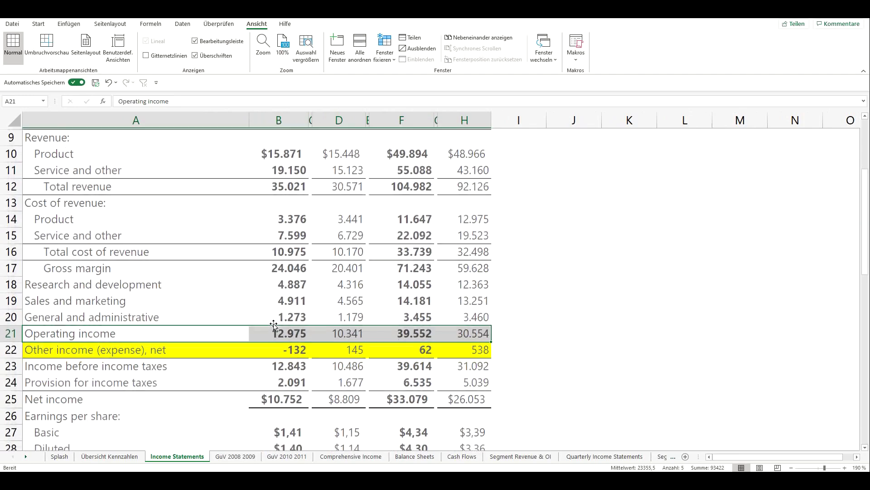
Examine the Other income (expense), net row and the Interest and dividends income row in its components table
{"action": "left_click", "coordinate": [52, 348]}
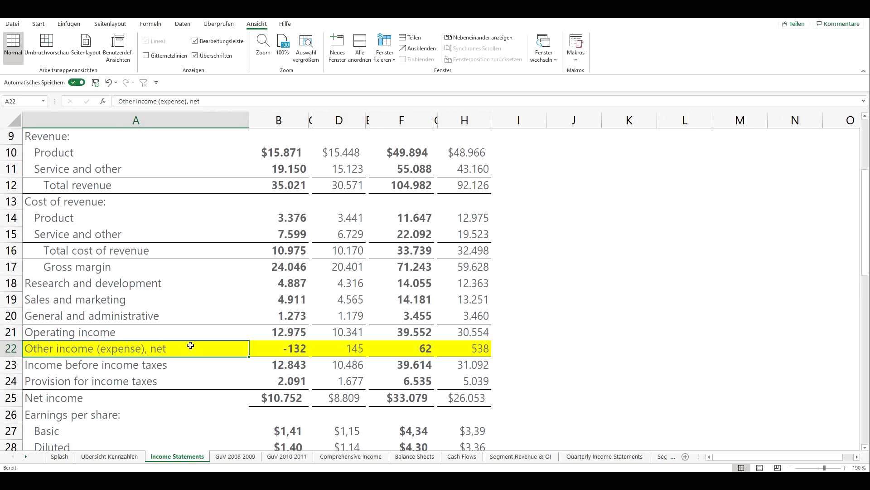
{"action": "left_click_drag", "start_coordinate": [302, 352], "coordinate": [493, 350]}
{"action": "scroll", "coordinate": [481, 336], "scroll_direction": "down", "scroll_amount": 6}
{"action": "scroll", "coordinate": [475, 330], "scroll_direction": "down", "scroll_amount": 4}
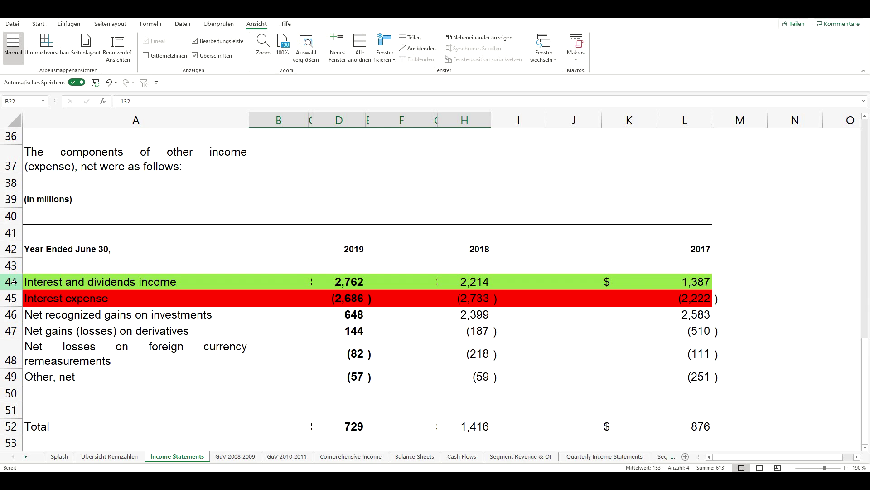
{"action": "left_click_drag", "start_coordinate": [45, 282], "coordinate": [674, 277]}
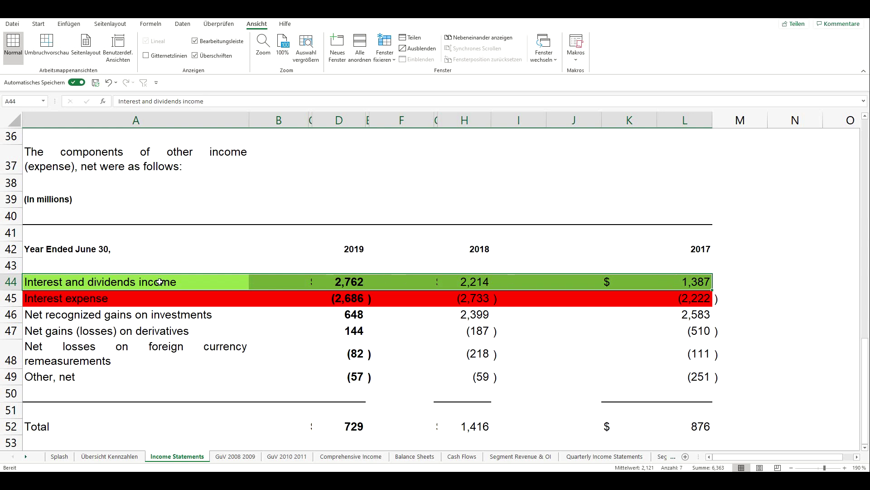
{"action": "left_click", "coordinate": [345, 284]}
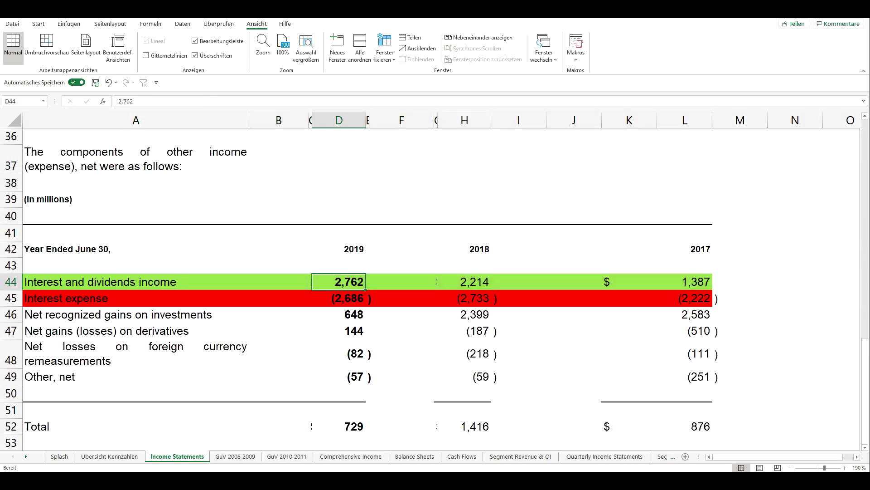
Examine the Interest expense row and compare it with interest and dividends income for 2019
{"action": "left_click", "coordinate": [11, 299]}
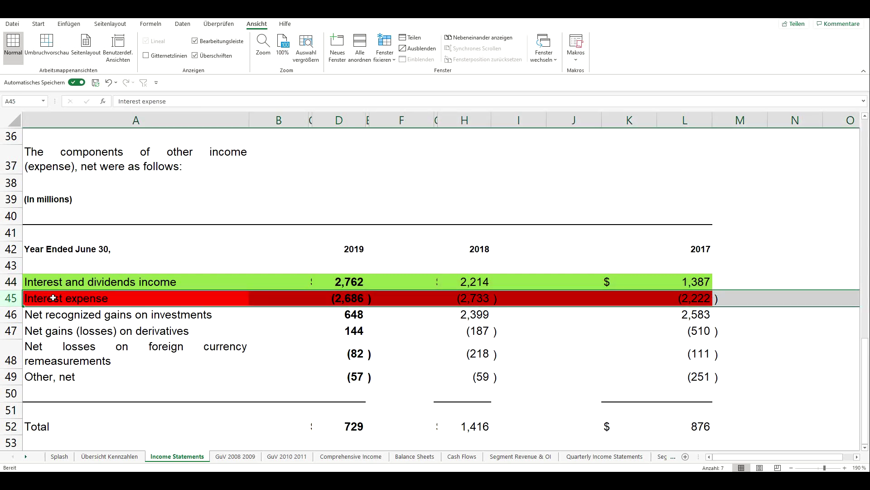
{"action": "left_click_drag", "start_coordinate": [53, 297], "coordinate": [674, 297]}
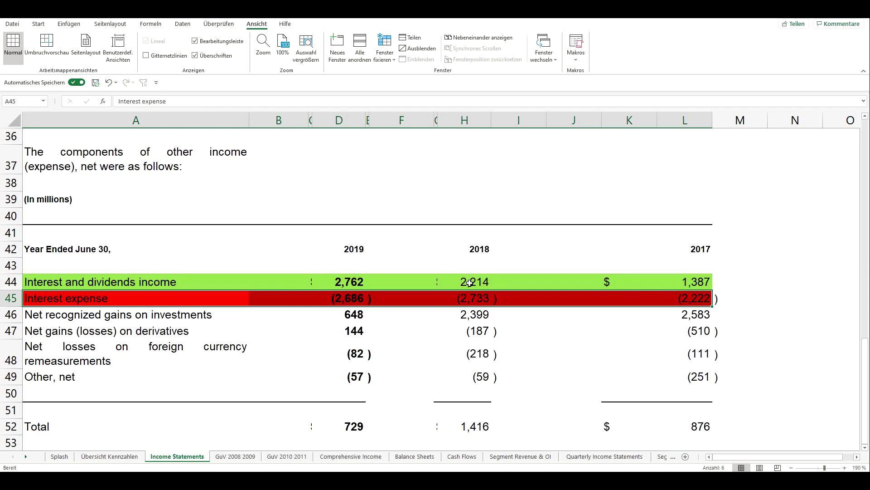
{"action": "left_click", "coordinate": [349, 289]}
{"action": "left_click_drag", "start_coordinate": [350, 291], "coordinate": [350, 296]}
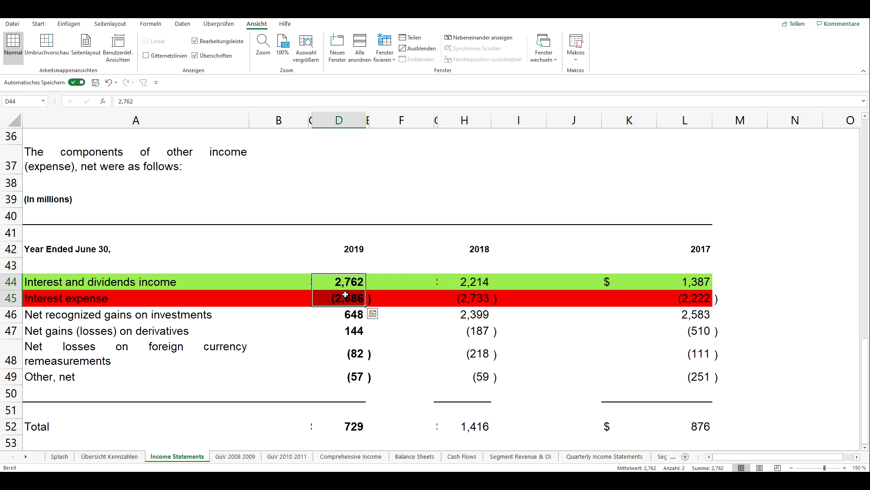
{"action": "left_click_drag", "start_coordinate": [283, 278], "coordinate": [414, 278]}
Compare the Other income (expense), net row with the nine-month 2020 operating income in the income statement
{"action": "scroll", "coordinate": [416, 279], "scroll_direction": "up", "scroll_amount": 3}
{"action": "scroll", "coordinate": [415, 279], "scroll_direction": "up", "scroll_amount": 5}
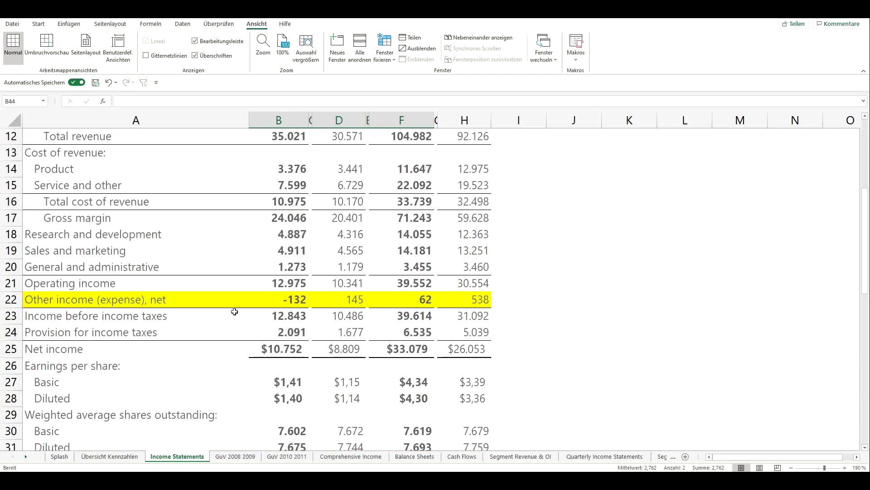
{"action": "left_click_drag", "start_coordinate": [63, 301], "coordinate": [462, 300]}
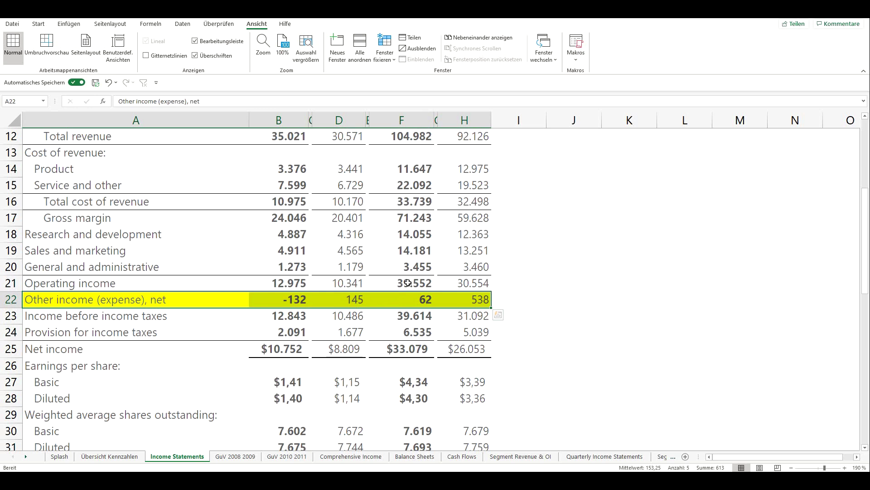
{"action": "left_click", "coordinate": [411, 283]}
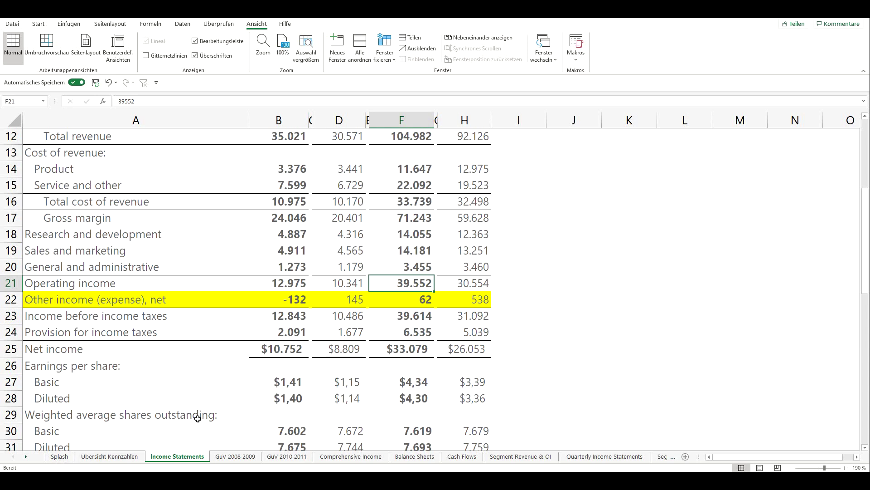
Mark the Gewinnmarge entry in Übersicht Kennzahlen and review the Umsatzrendite vor Steuern values on the Income Statements sheet
{"action": "left_click", "coordinate": [130, 457]}
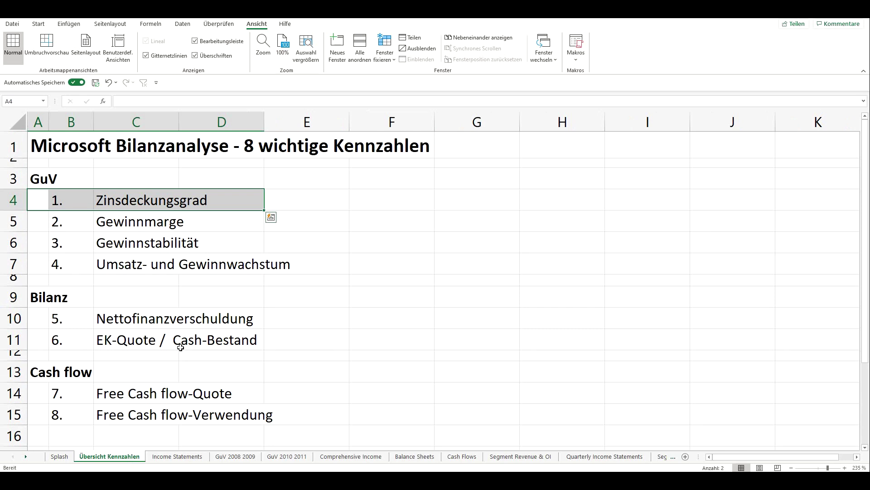
{"action": "left_click", "coordinate": [23, 224]}
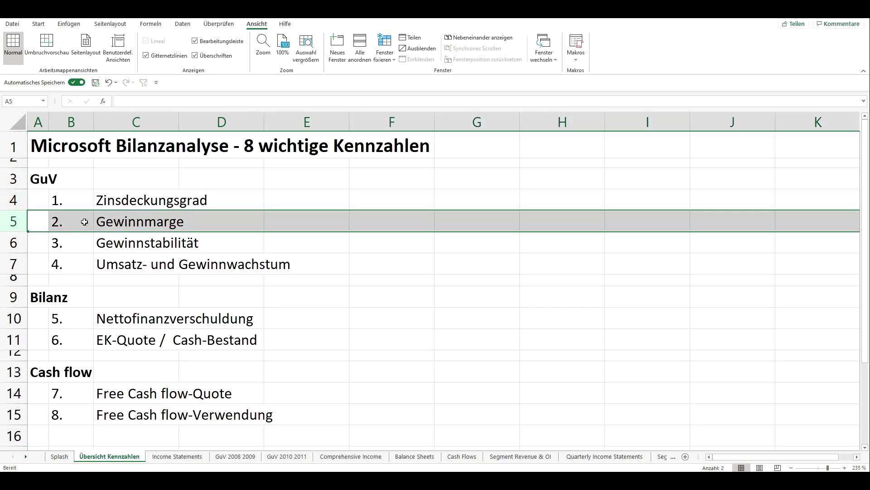
{"action": "left_click_drag", "start_coordinate": [85, 222], "coordinate": [183, 225]}
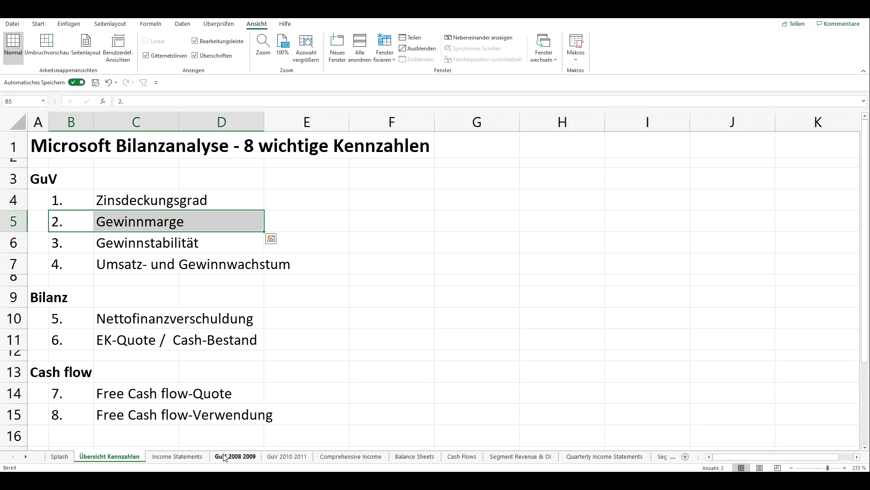
{"action": "left_click", "coordinate": [177, 457]}
{"action": "scroll", "coordinate": [206, 367], "scroll_direction": "down", "scroll_amount": 3}
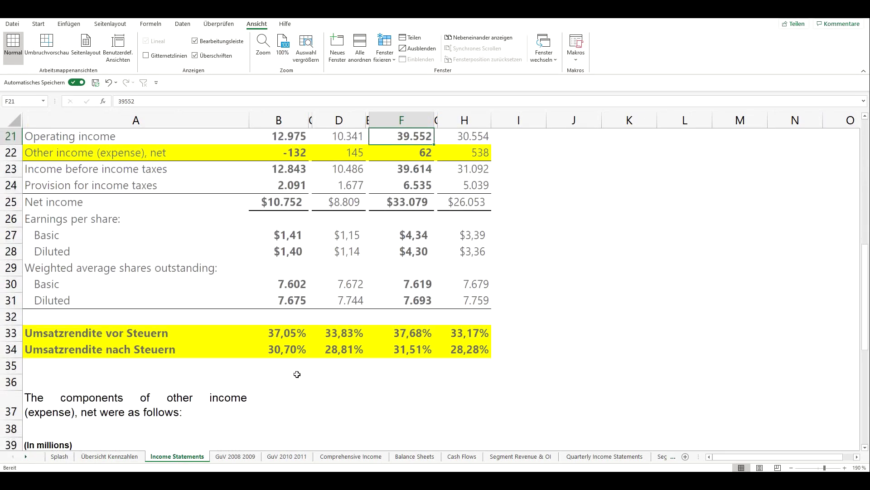
{"action": "left_click_drag", "start_coordinate": [286, 334], "coordinate": [469, 335]}
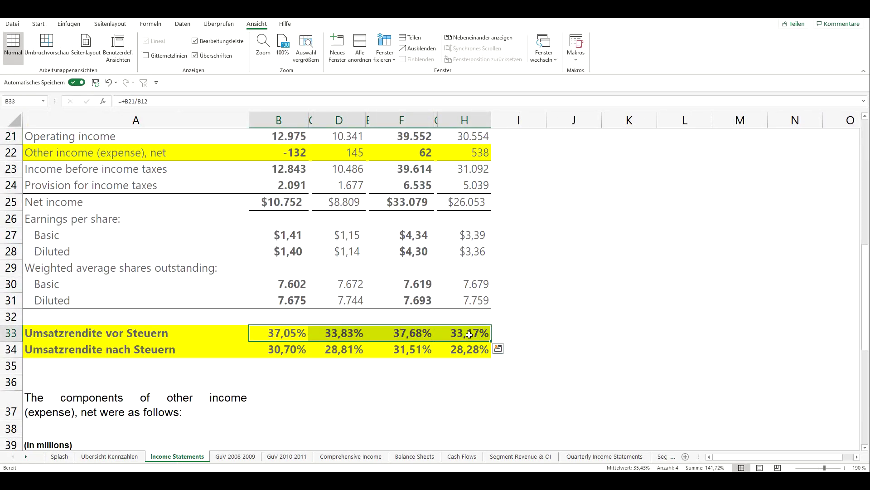
Inspect the cells referenced by the formula in H33 and review the Umsatzrendite values before and after tax
{"action": "scroll", "coordinate": [470, 334], "scroll_direction": "up", "scroll_amount": 2}
{"action": "left_click", "coordinate": [467, 430]}
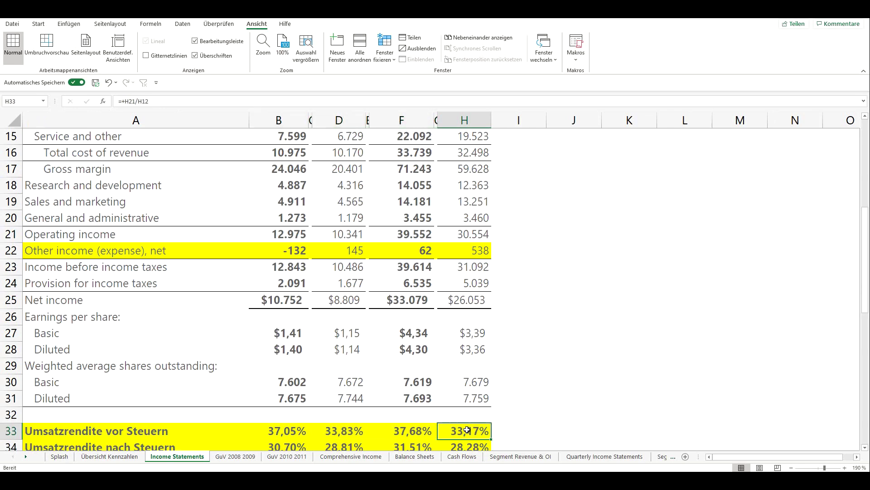
{"action": "double_click", "coordinate": [467, 429]}
{"action": "scroll", "coordinate": [508, 358], "scroll_direction": "up", "scroll_amount": 2}
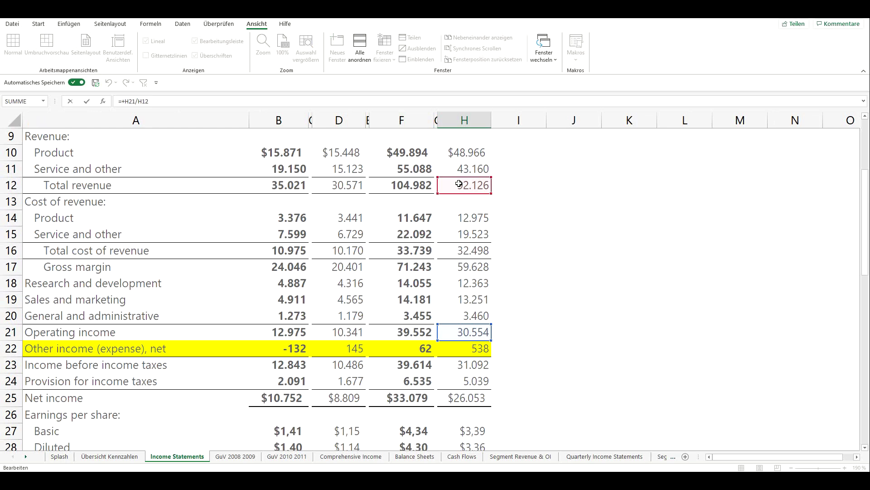
{"action": "scroll", "coordinate": [461, 186], "scroll_direction": "down", "scroll_amount": 4}
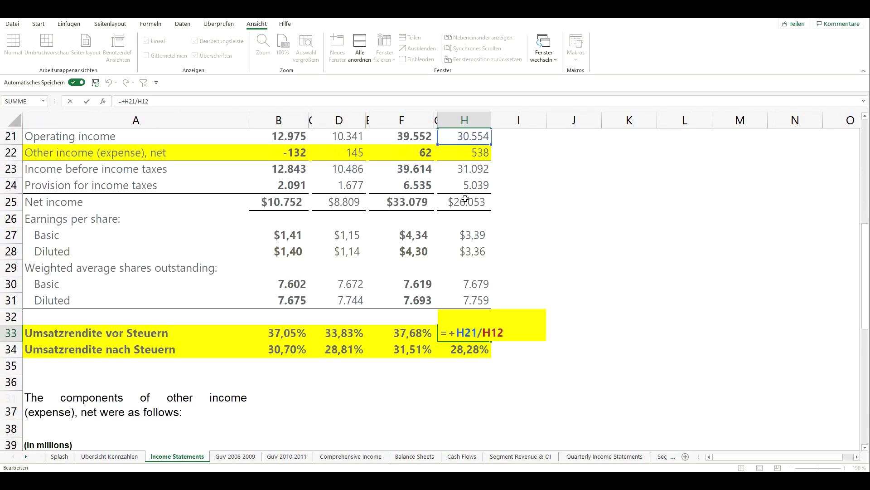
{"action": "key", "text": "ctrl+Return"}
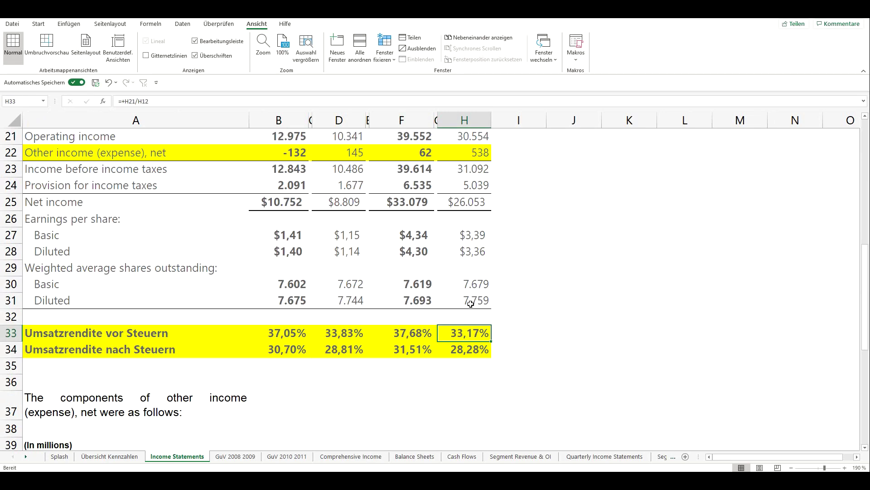
{"action": "left_click_drag", "start_coordinate": [295, 334], "coordinate": [485, 333]}
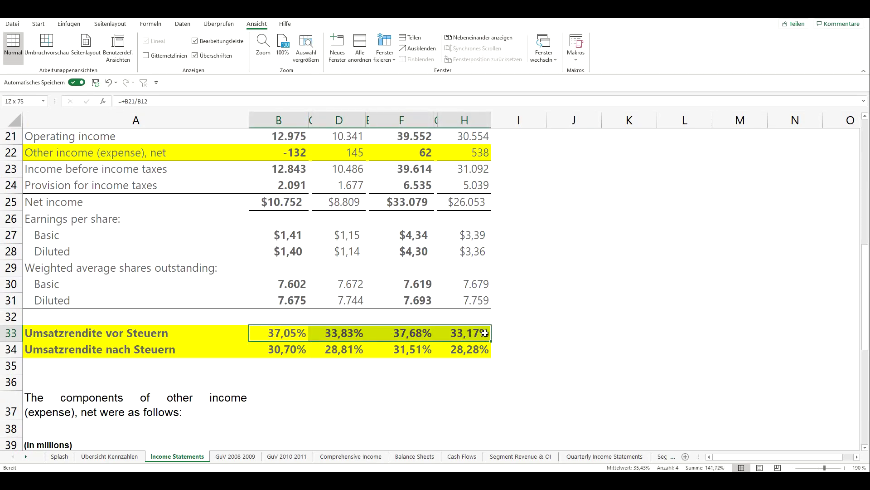
{"action": "left_click_drag", "start_coordinate": [288, 350], "coordinate": [479, 349]}
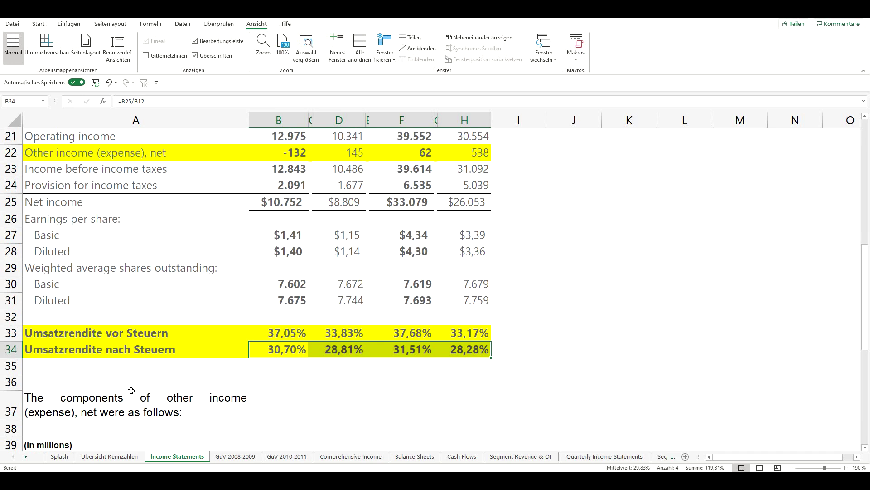
Return to the Übersicht Kennzahlen sheet and select the Gewinnstabilität entry in row 6
{"action": "left_click", "coordinate": [112, 457]}
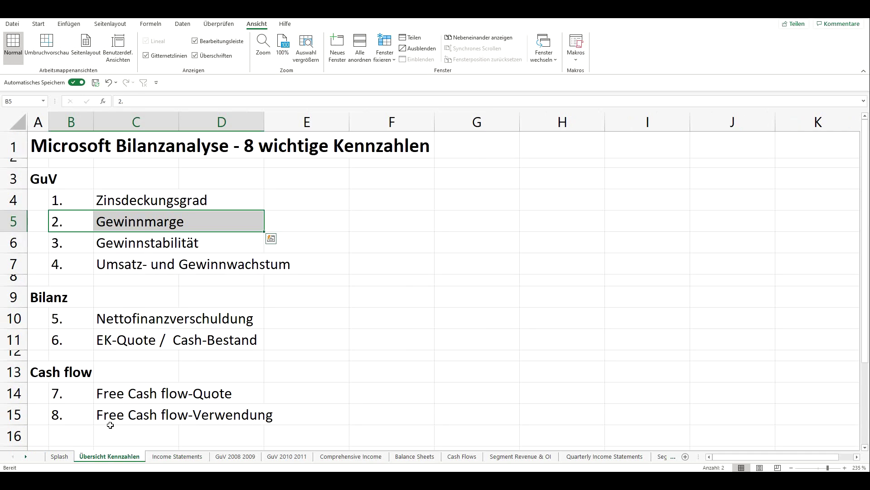
{"action": "left_click_drag", "start_coordinate": [70, 220], "coordinate": [239, 220]}
{"action": "left_click_drag", "start_coordinate": [45, 246], "coordinate": [231, 246]}
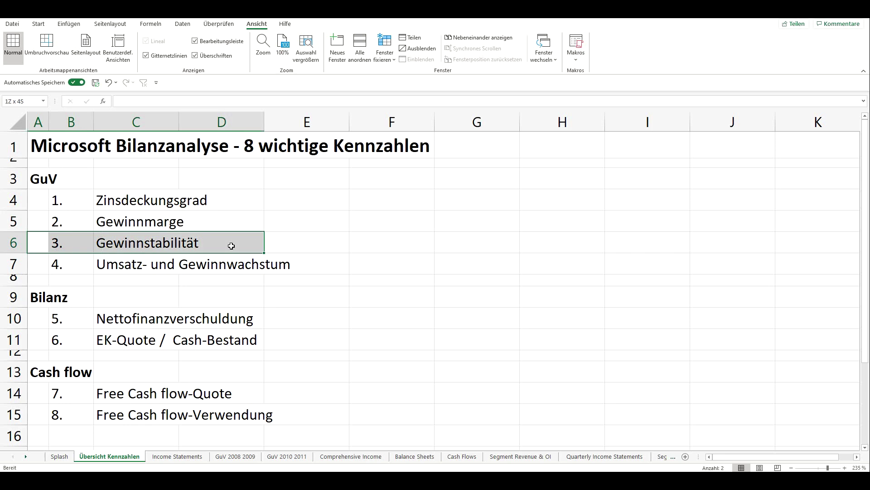
{"action": "left_click_drag", "start_coordinate": [231, 245], "coordinate": [231, 246]}
Examine the full-year 2009 and 2008 revenue and the 2009 net income on the GuV 2008 2009 sheet
{"action": "left_click", "coordinate": [247, 456]}
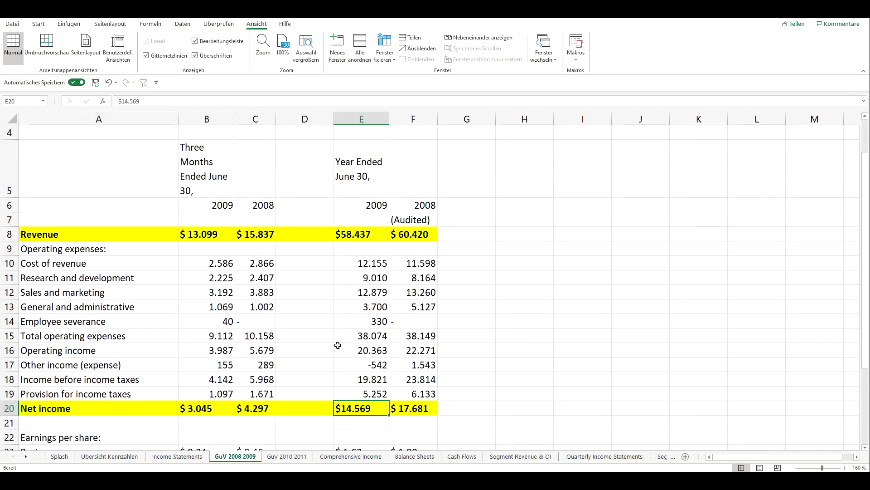
{"action": "scroll", "coordinate": [338, 345], "scroll_direction": "up", "scroll_amount": 1}
{"action": "scroll", "coordinate": [342, 328], "scroll_direction": "down", "scroll_amount": 2}
{"action": "scroll", "coordinate": [343, 325], "scroll_direction": "up", "scroll_amount": 3}
{"action": "left_click_drag", "start_coordinate": [361, 118], "coordinate": [418, 116]}
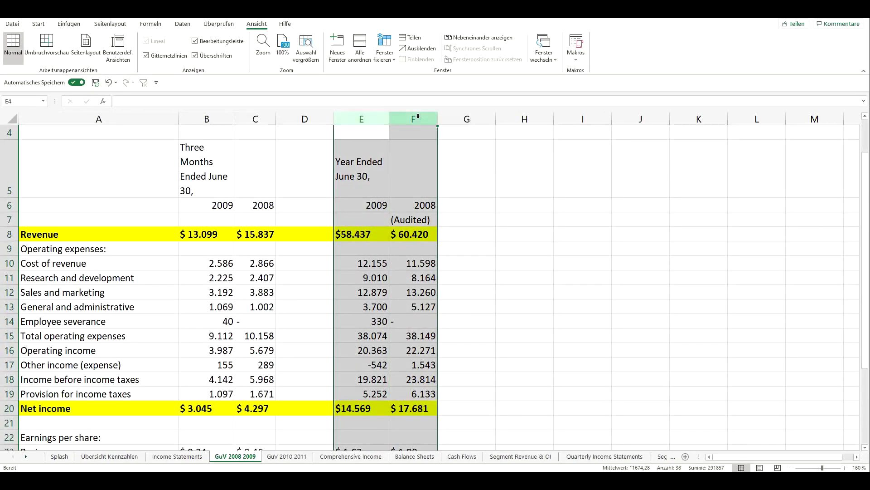
{"action": "left_click_drag", "start_coordinate": [358, 235], "coordinate": [404, 234]}
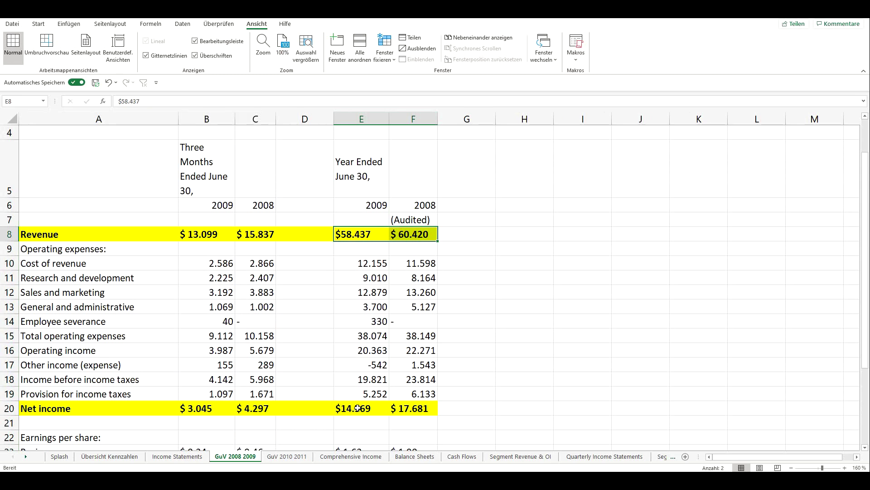
{"action": "left_click", "coordinate": [372, 407]}
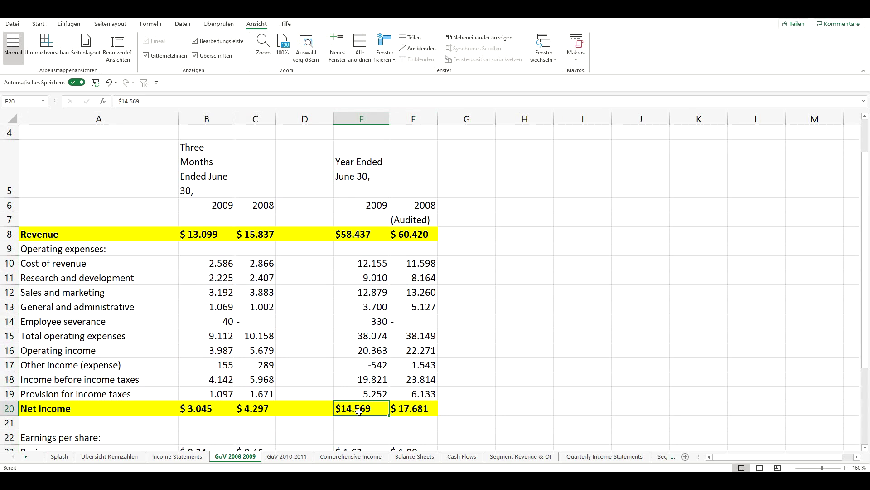
Examine the twelve-month 2011 and 2010 columns and their net income on the GuV 2010 2011 sheet
{"action": "left_click", "coordinate": [286, 456]}
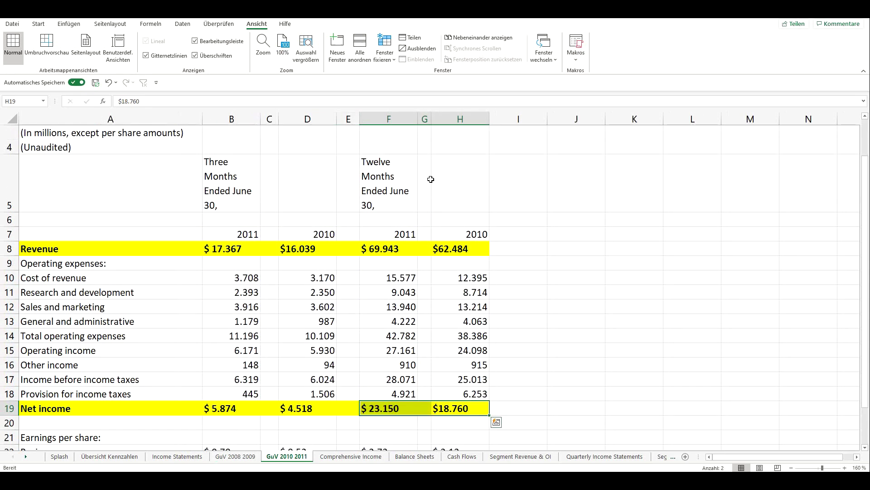
{"action": "left_click_drag", "start_coordinate": [402, 129], "coordinate": [460, 437]}
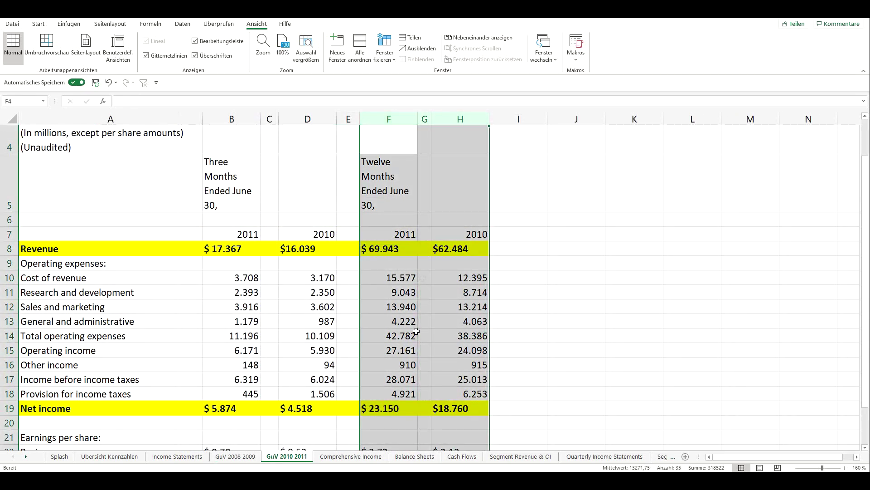
{"action": "left_click_drag", "start_coordinate": [384, 408], "coordinate": [472, 409]}
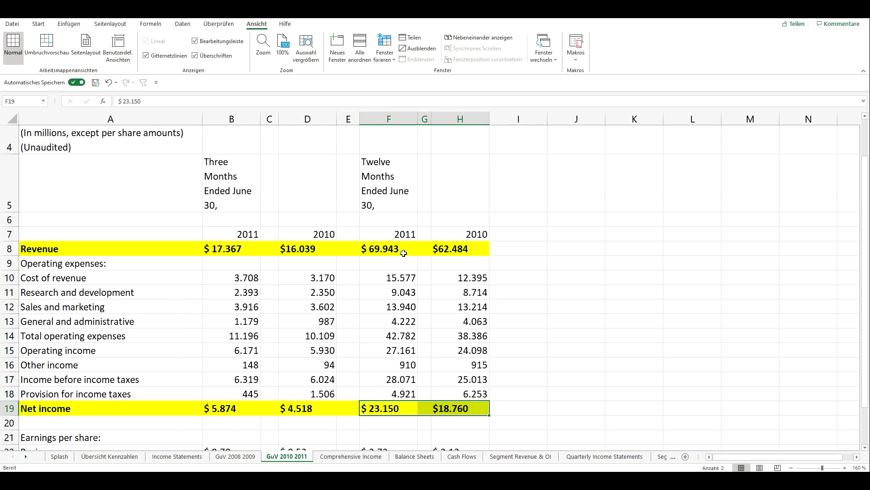
Compare the twelve-month net income of 2010 and 2011 and select the 2011 figure in F19
{"action": "left_click_drag", "start_coordinate": [451, 407], "coordinate": [395, 406]}
{"action": "left_click", "coordinate": [395, 407]}
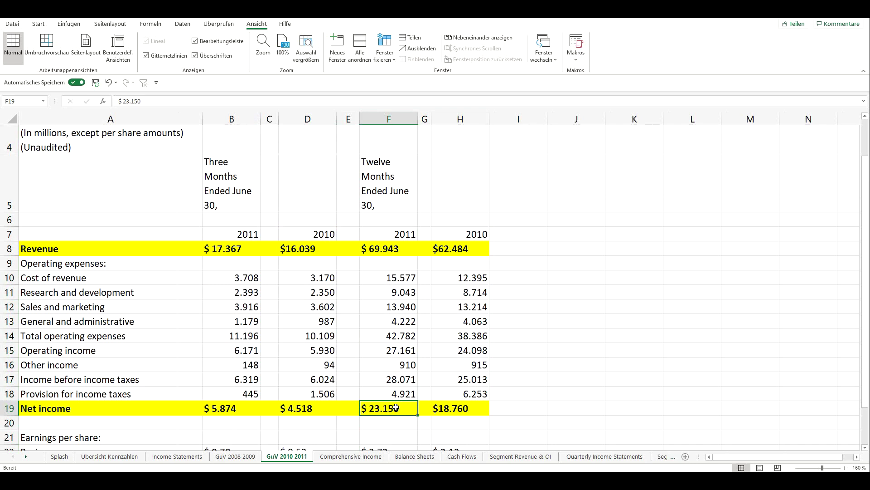
Examine the three-month 2020 and 2019 columns on the Income Statements sheet and compare their net income in row 25
{"action": "left_click", "coordinate": [177, 456]}
{"action": "scroll", "coordinate": [254, 303], "scroll_direction": "up", "scroll_amount": 7}
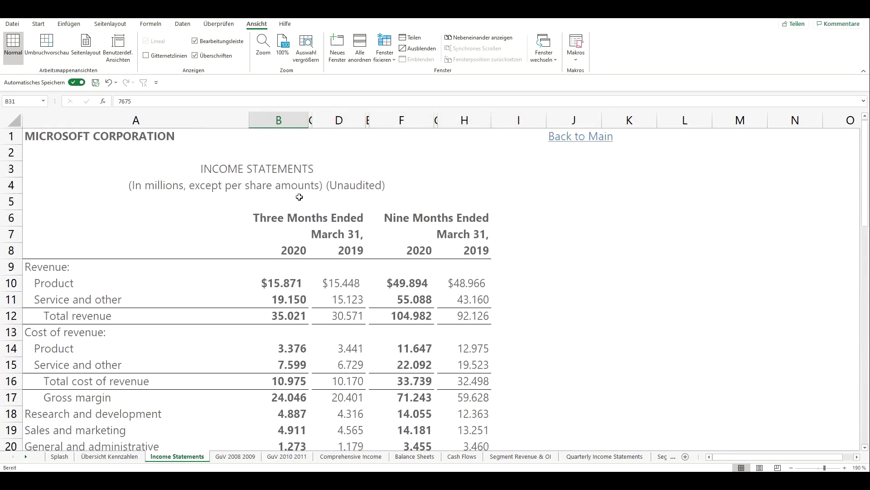
{"action": "left_click", "coordinate": [298, 120]}
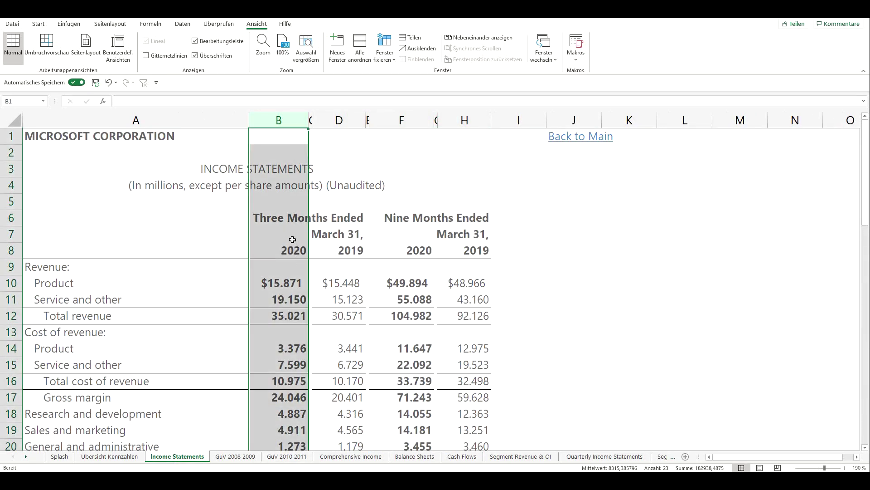
{"action": "scroll", "coordinate": [293, 239], "scroll_direction": "down", "scroll_amount": 1}
{"action": "left_click", "coordinate": [341, 149]}
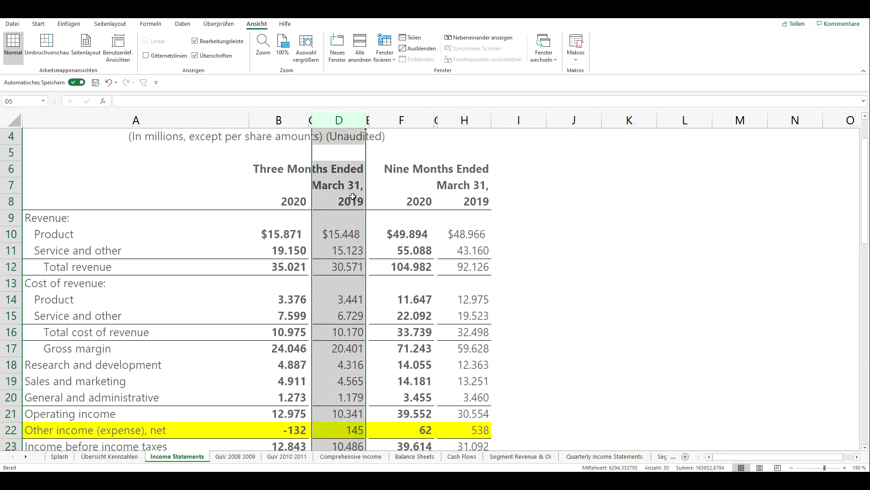
{"action": "scroll", "coordinate": [353, 196], "scroll_direction": "down", "scroll_amount": 5}
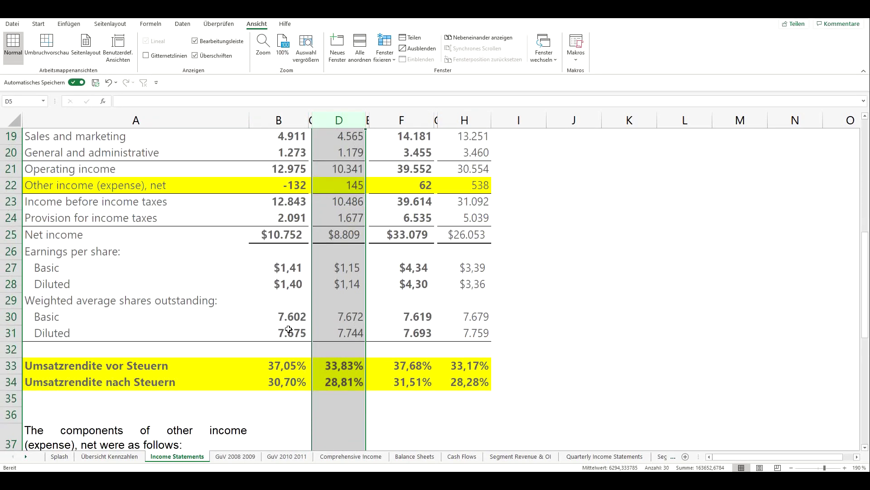
{"action": "scroll", "coordinate": [289, 330], "scroll_direction": "up", "scroll_amount": 2}
{"action": "left_click_drag", "start_coordinate": [292, 332], "coordinate": [355, 332]}
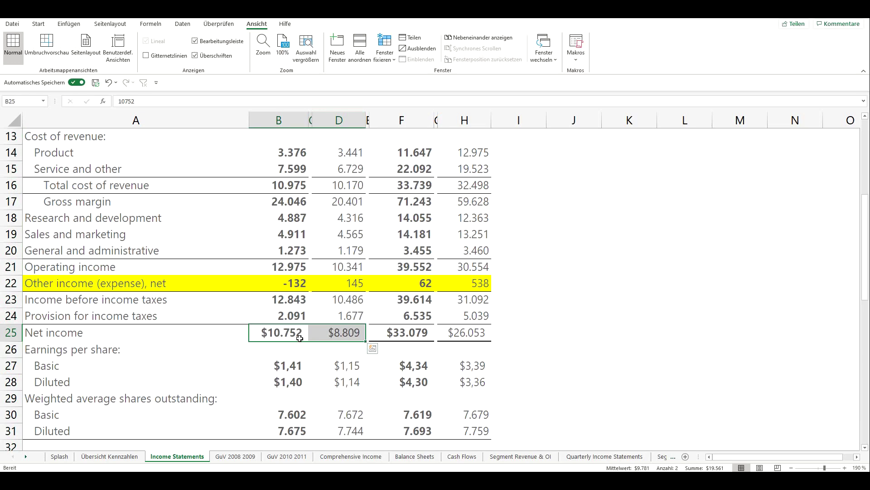
{"action": "key", "text": "Tab"}
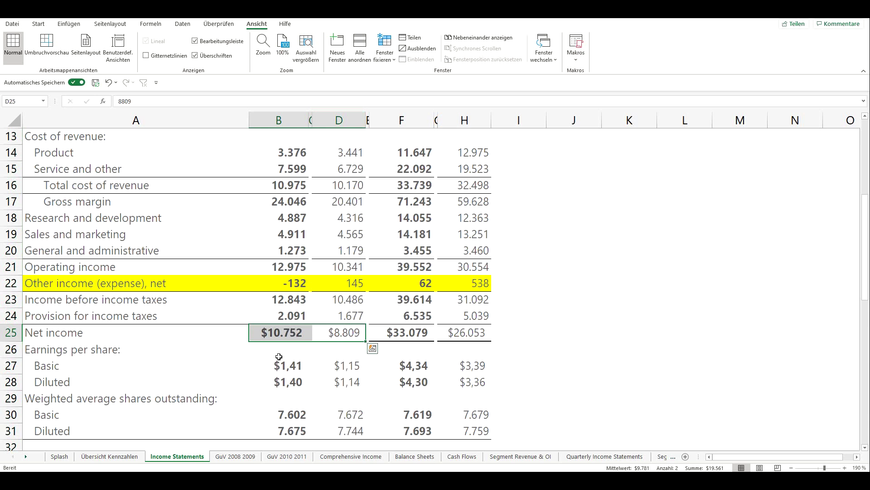
Return to the Übersicht Kennzahlen sheet, review the first three key figures and select the Umsatz- und Gewinnwachstum entry in row 7
{"action": "left_click", "coordinate": [110, 456]}
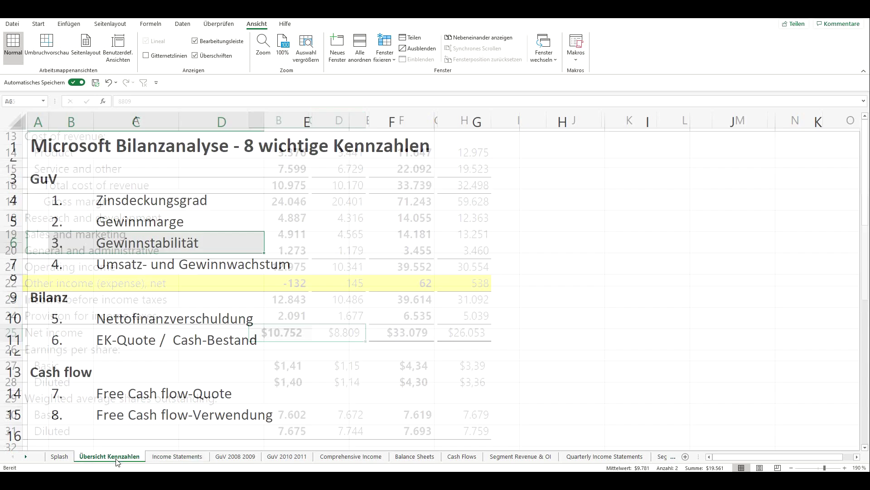
{"action": "left_click", "coordinate": [144, 246]}
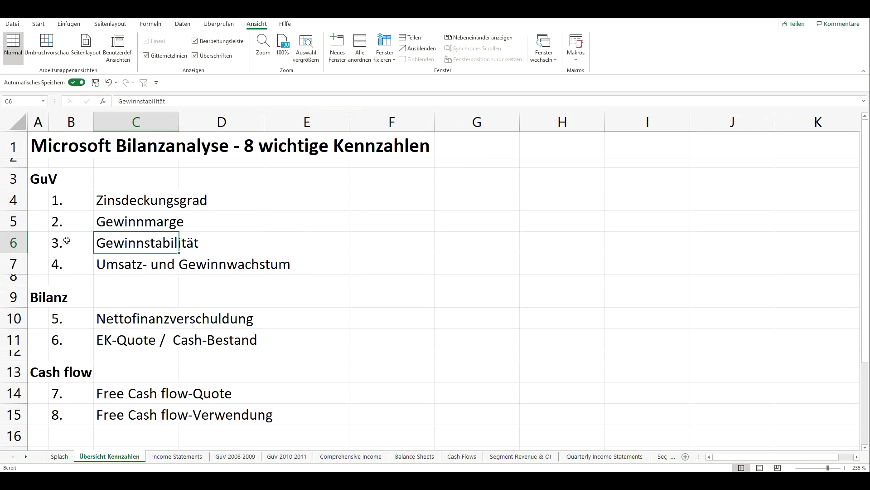
{"action": "left_click_drag", "start_coordinate": [67, 241], "coordinate": [206, 246]}
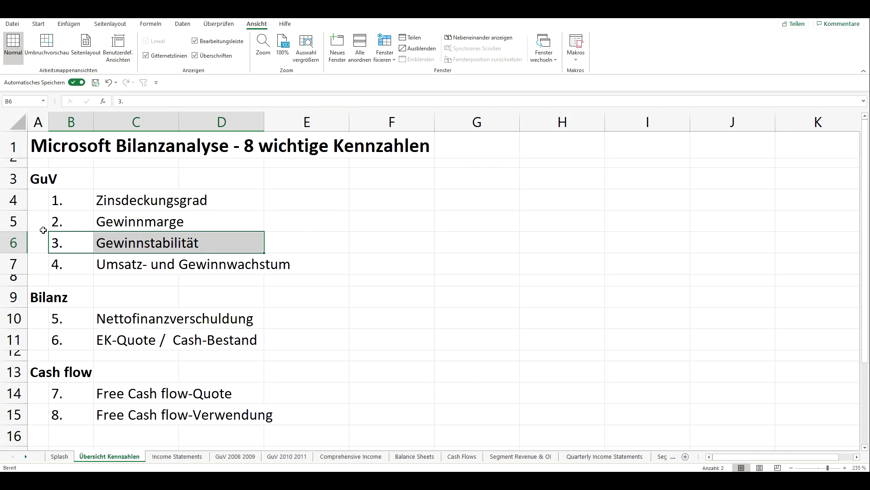
{"action": "left_click_drag", "start_coordinate": [54, 239], "coordinate": [189, 244]}
{"action": "left_click_drag", "start_coordinate": [64, 264], "coordinate": [136, 265]}
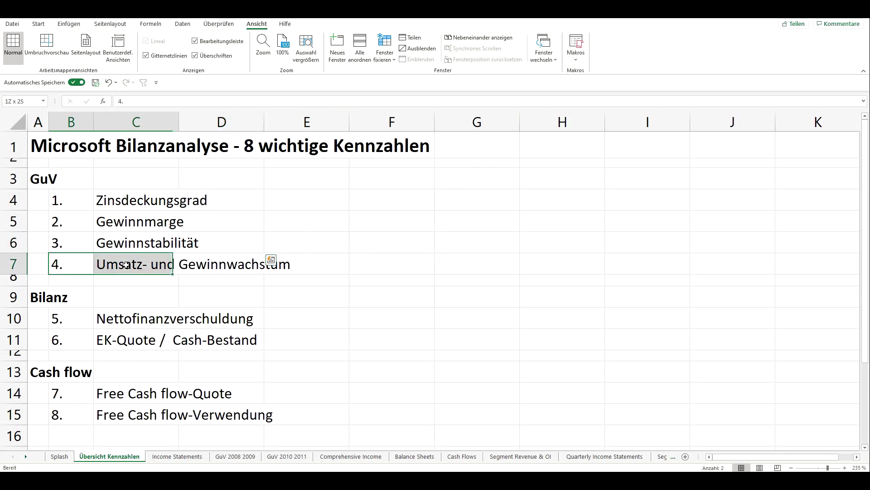
{"action": "left_click_drag", "start_coordinate": [74, 202], "coordinate": [136, 240]}
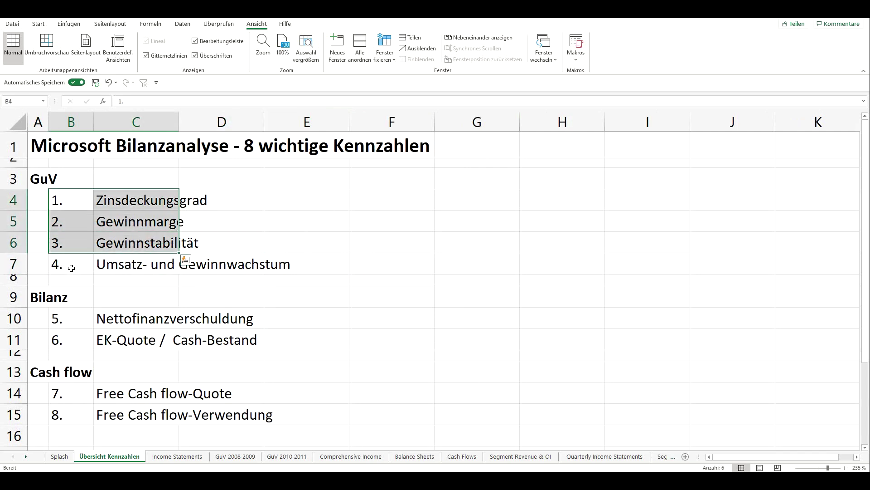
{"action": "left_click_drag", "start_coordinate": [71, 268], "coordinate": [182, 267]}
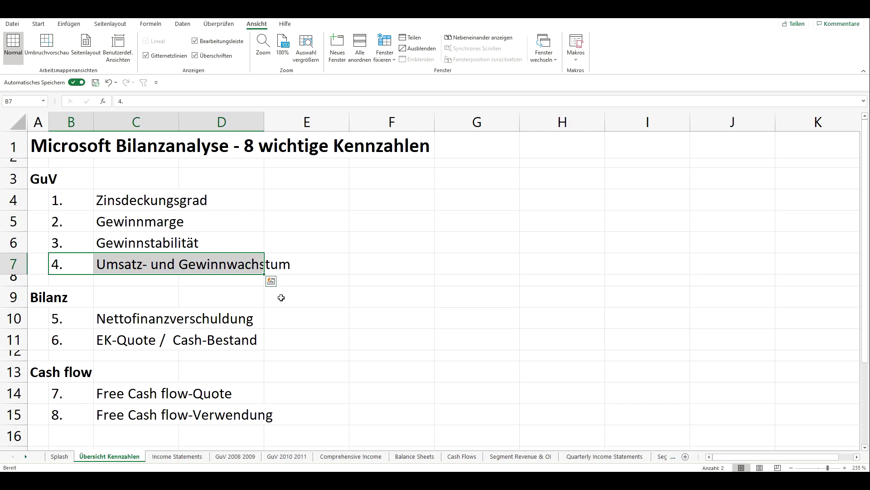
Examine the quarterly figures from Q1-16 onward on the Quarterly Income Statements sheet, down to the growth table in rows 28 to 33
{"action": "left_click", "coordinate": [588, 456]}
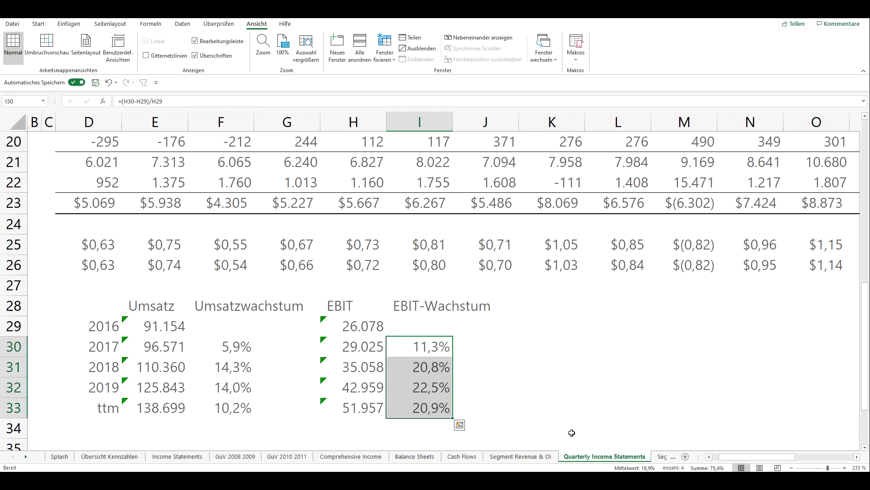
{"action": "scroll", "coordinate": [562, 410], "scroll_direction": "up", "scroll_amount": 3}
{"action": "scroll", "coordinate": [562, 409], "scroll_direction": "up", "scroll_amount": 2}
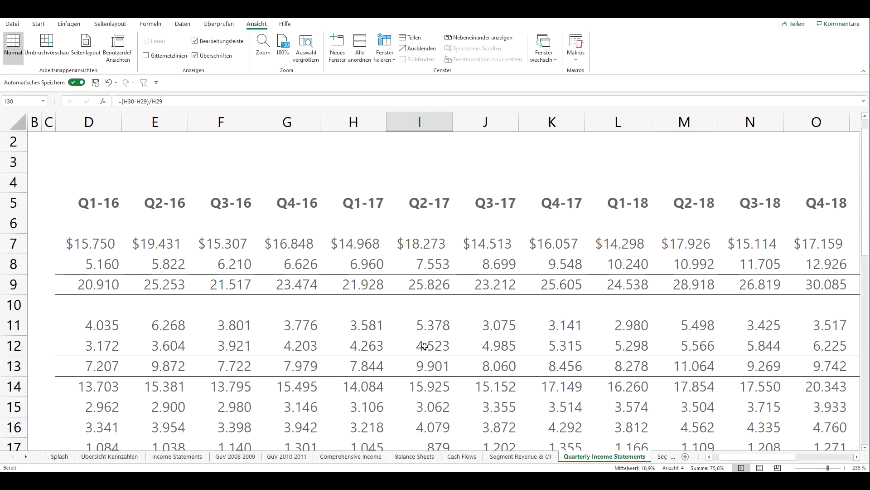
{"action": "scroll", "coordinate": [521, 331], "scroll_direction": "down", "scroll_amount": 3, "text": "ctrl"}
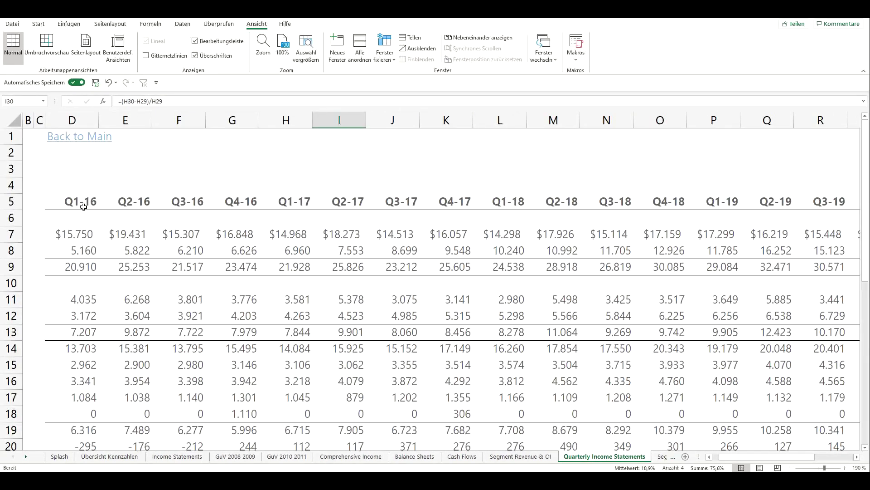
{"action": "left_click_drag", "start_coordinate": [754, 459], "coordinate": [685, 455]}
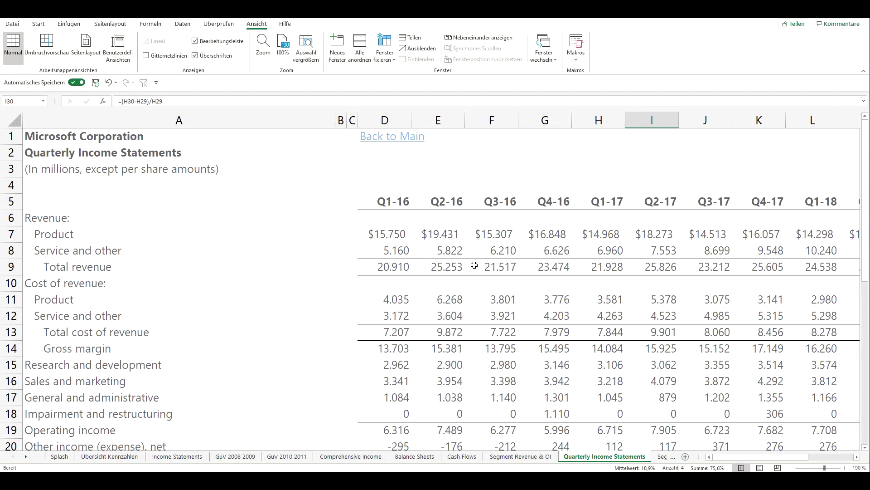
{"action": "scroll", "coordinate": [489, 262], "scroll_direction": "down", "scroll_amount": 3}
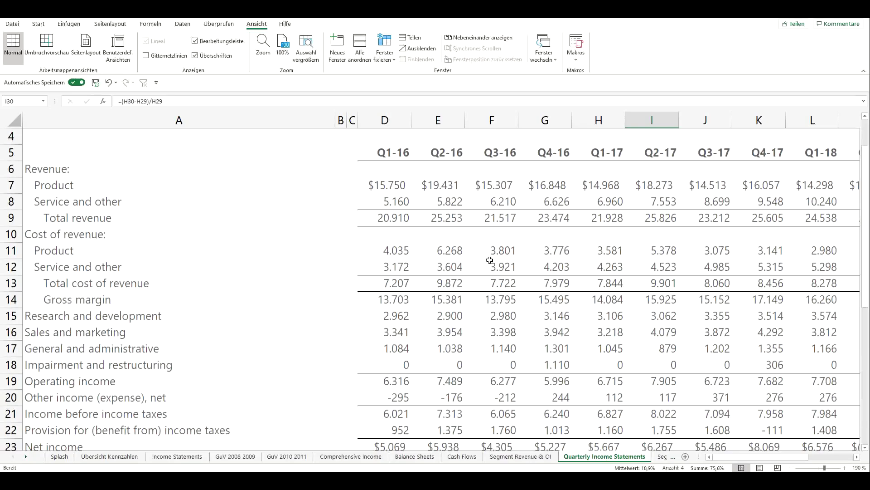
{"action": "scroll", "coordinate": [490, 259], "scroll_direction": "down", "scroll_amount": 2}
{"action": "scroll", "coordinate": [522, 263], "scroll_direction": "down", "scroll_amount": 1}
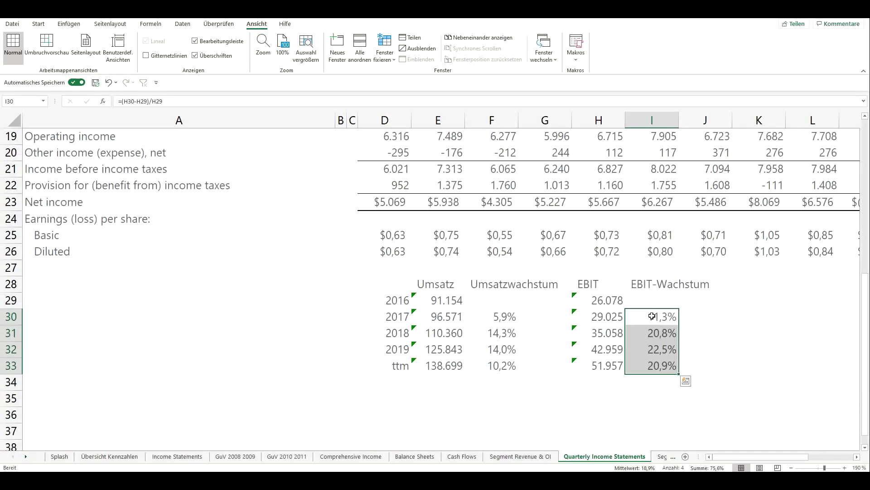
Review the Umsatz values and the Umsatzwachstum percentages for 2017 to ttm in the growth table
{"action": "scroll", "coordinate": [535, 307], "scroll_direction": "up", "scroll_amount": 5}
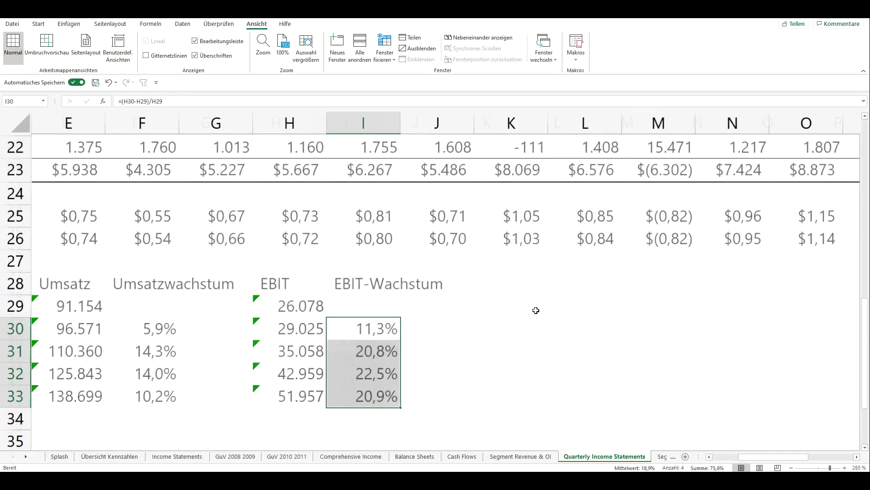
{"action": "left_click_drag", "start_coordinate": [552, 328], "coordinate": [77, 290]}
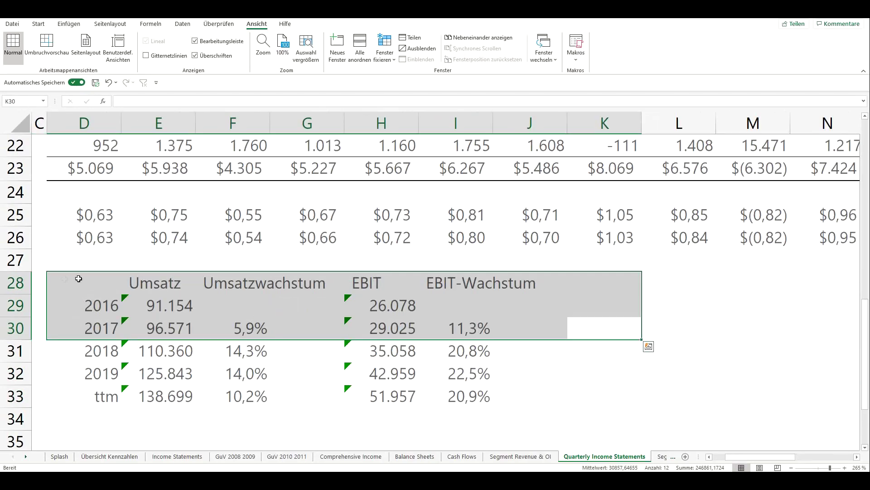
{"action": "left_click", "coordinate": [170, 266]}
{"action": "left_click_drag", "start_coordinate": [171, 303], "coordinate": [232, 390]}
{"action": "left_click_drag", "start_coordinate": [237, 330], "coordinate": [248, 392]}
{"action": "left_click_drag", "start_coordinate": [244, 359], "coordinate": [244, 394]}
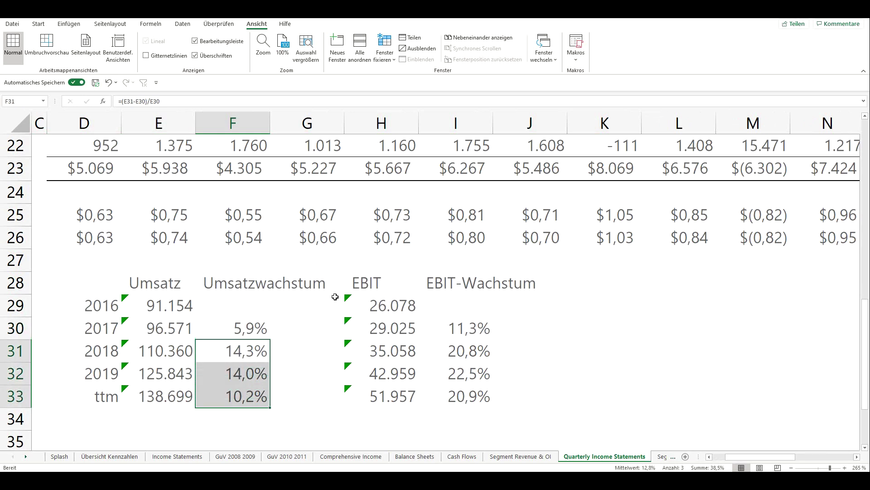
Compare the EBIT-Wachstum percentages in I30:I33 with the Umsatzwachstum percentages in F30:F33
{"action": "left_click_drag", "start_coordinate": [461, 327], "coordinate": [459, 390]}
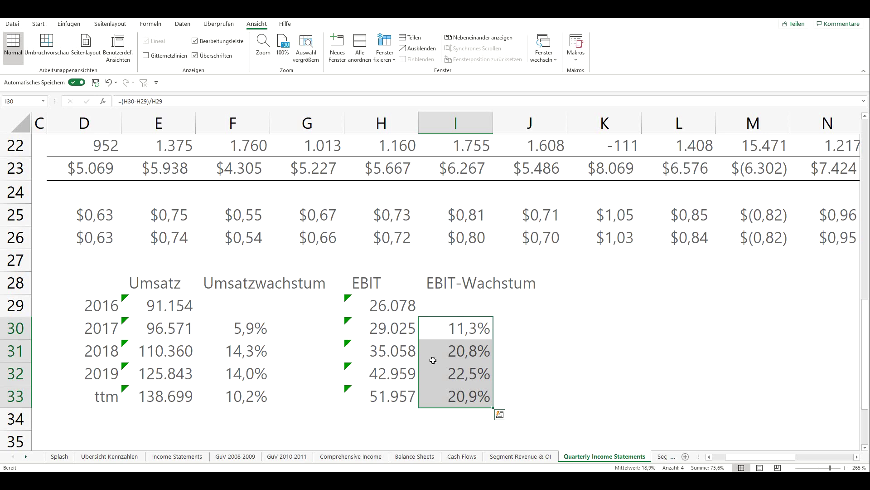
{"action": "left_click_drag", "start_coordinate": [250, 327], "coordinate": [250, 391]}
{"action": "left_click_drag", "start_coordinate": [471, 327], "coordinate": [472, 394]}
{"action": "key", "text": "ctrl+v"}
{"action": "left_click_drag", "start_coordinate": [252, 330], "coordinate": [246, 392]}
{"action": "key", "text": "ctrl+c"}
{"action": "left_click_drag", "start_coordinate": [478, 327], "coordinate": [479, 389]}
{"action": "key", "text": "ctrl+v"}
{"action": "key", "text": "Escape"}
Return to the Übersicht Kennzahlen sheet, review the GuV and Bilanz sections and select the Nettofinanzverschuldung entry in row 10
{"action": "left_click", "coordinate": [130, 457]}
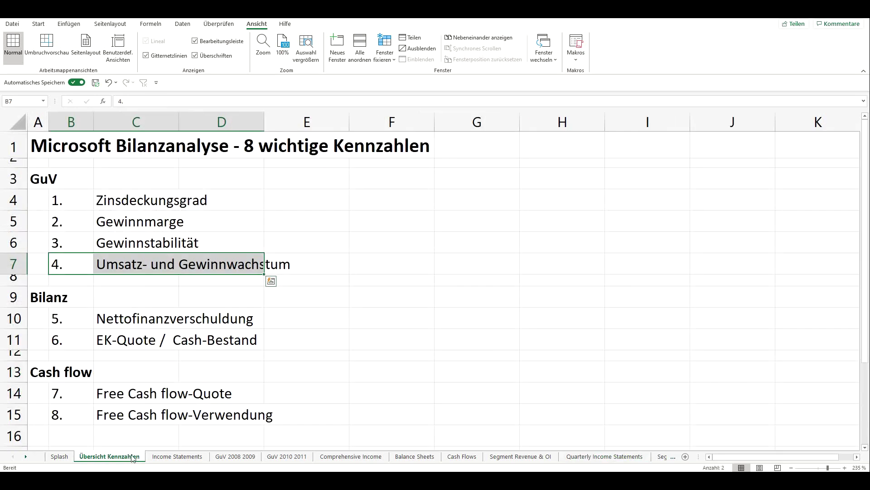
{"action": "left_click_drag", "start_coordinate": [44, 182], "coordinate": [270, 264]}
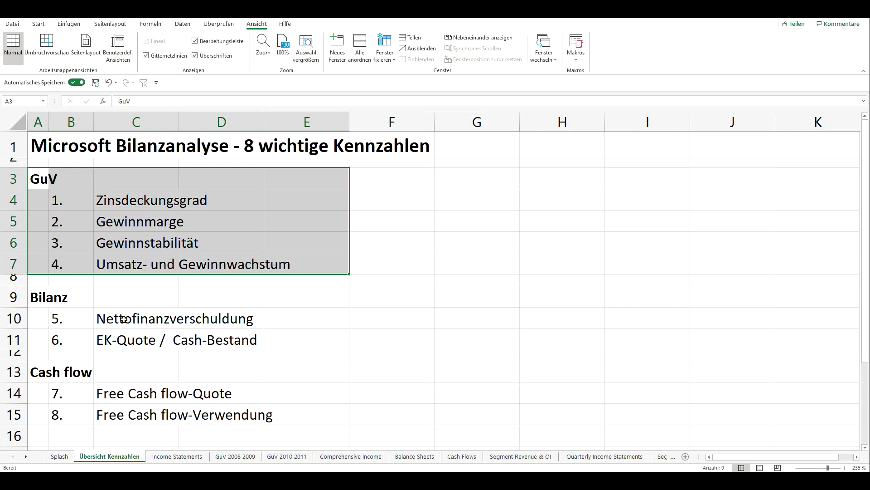
{"action": "left_click_drag", "start_coordinate": [44, 295], "coordinate": [231, 340]}
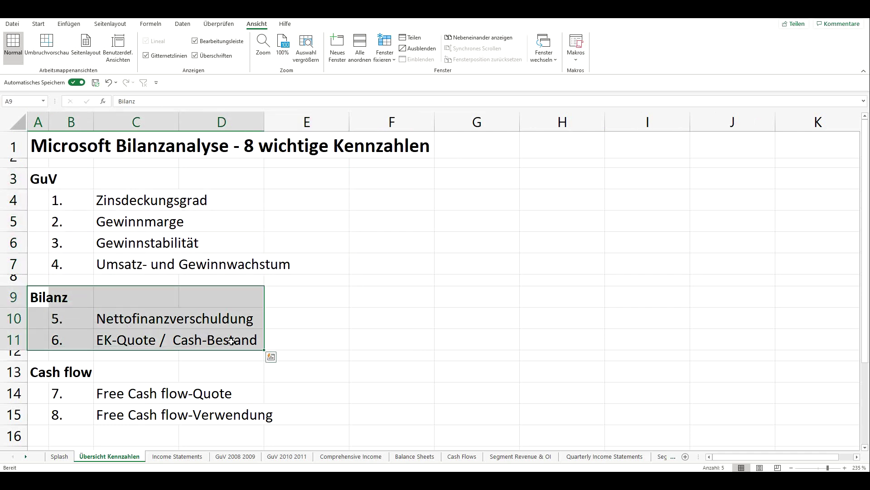
{"action": "left_click_drag", "start_coordinate": [88, 319], "coordinate": [228, 325]}
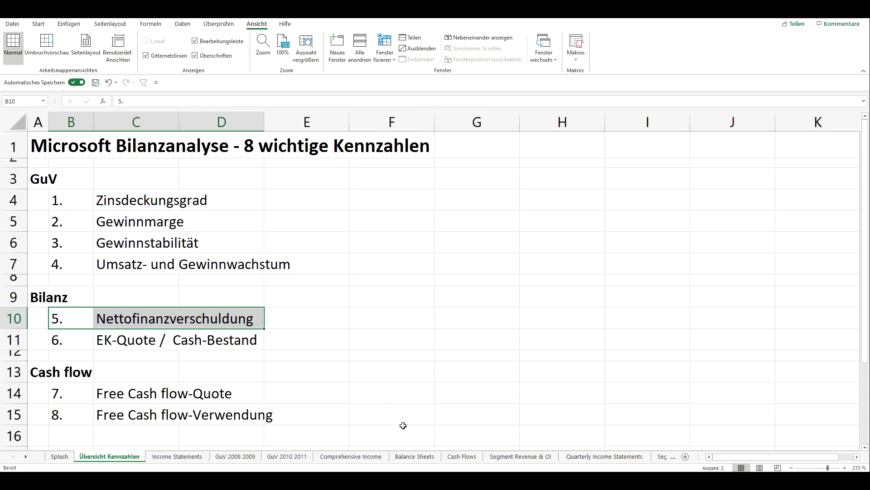
Open the Balance Sheets sheet and select the March 31, 2020 column
{"action": "left_click", "coordinate": [414, 455]}
{"action": "scroll", "coordinate": [365, 330], "scroll_direction": "down", "scroll_amount": 1}
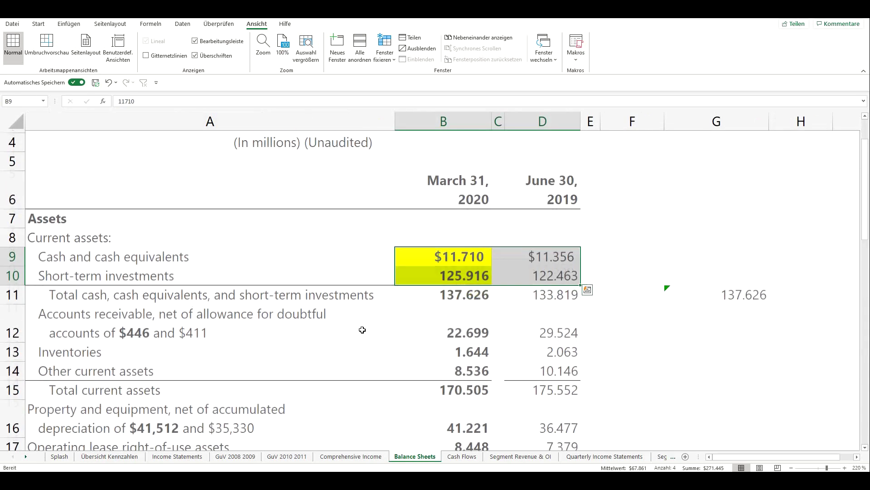
{"action": "left_click", "coordinate": [403, 335]}
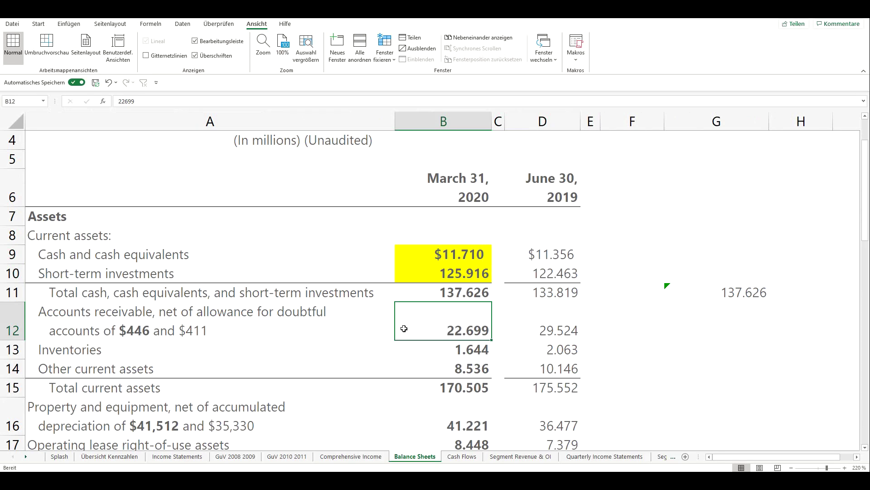
{"action": "left_click", "coordinate": [399, 121]}
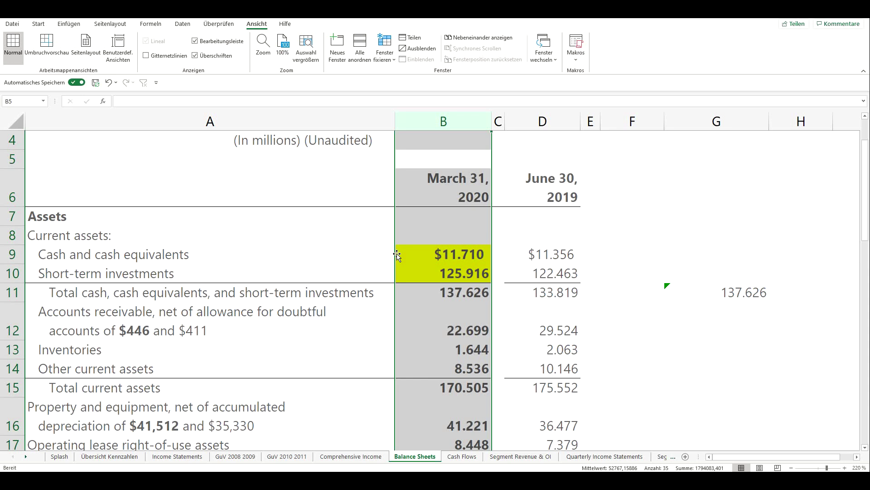
Examine the March 31, 2020 cash and cash equivalents, short-term investments and their total in B9:B11
{"action": "left_click_drag", "start_coordinate": [66, 255], "coordinate": [437, 258]}
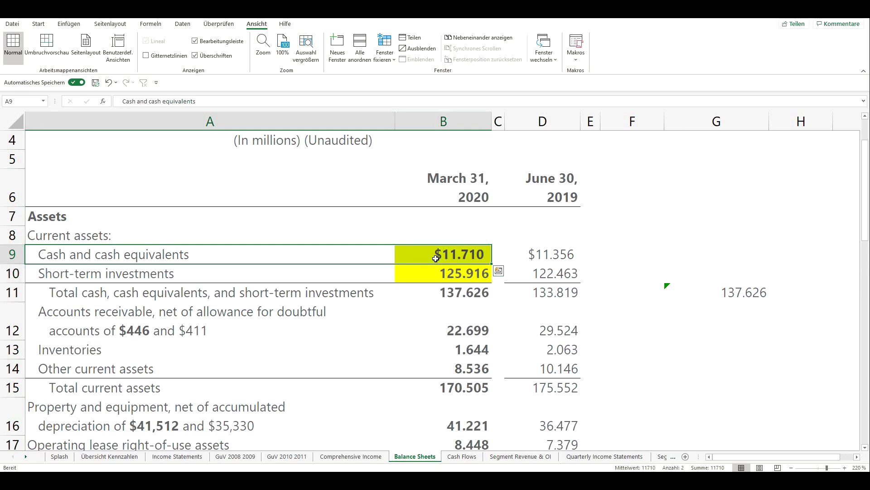
{"action": "left_click_drag", "start_coordinate": [74, 274], "coordinate": [431, 265]}
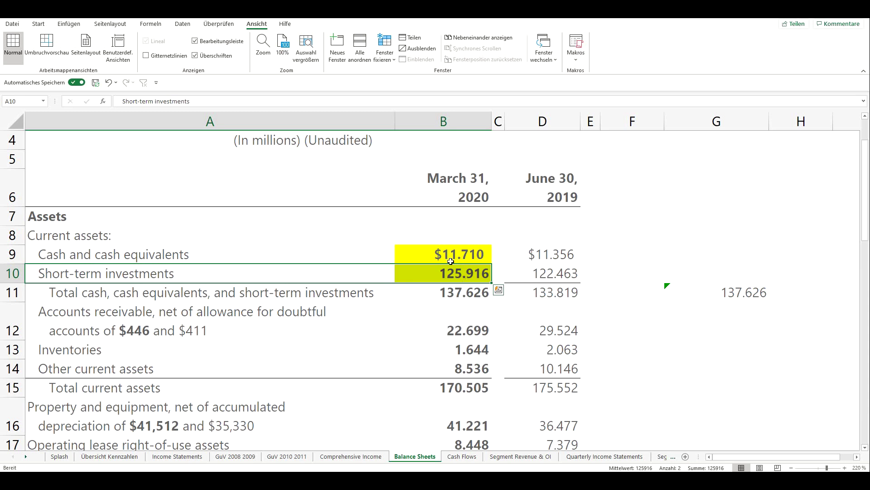
{"action": "left_click", "coordinate": [452, 277]}
{"action": "left_click_drag", "start_coordinate": [461, 254], "coordinate": [458, 292]}
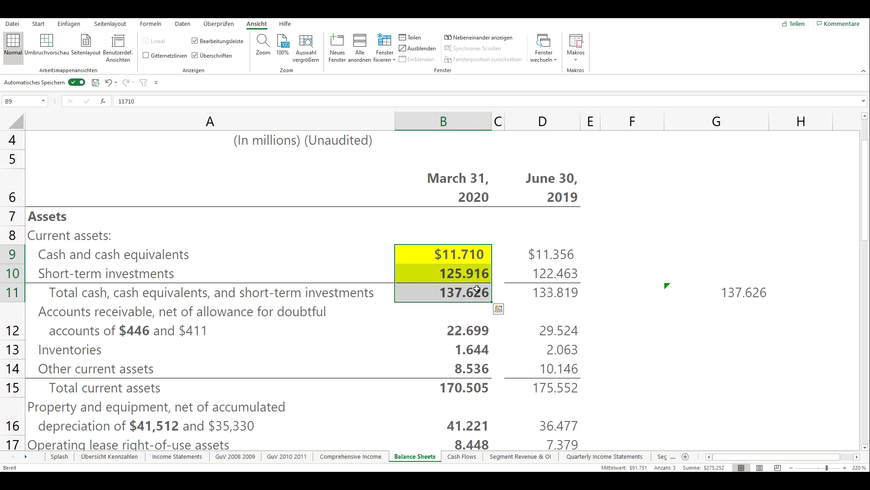
{"action": "left_click", "coordinate": [453, 291]}
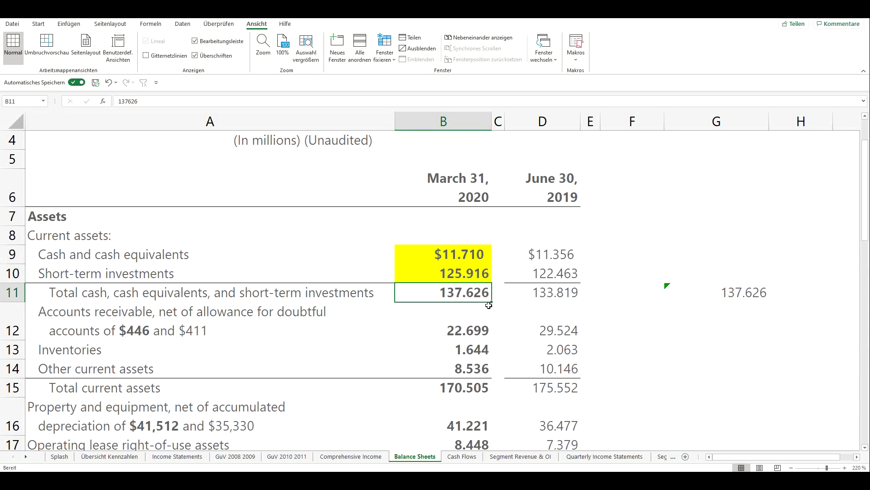
Select the March 31, 2020 interest-bearing liabilities together: current portion of long-term debt, long-term debt, operating lease and other long-term liabilities
{"action": "scroll", "coordinate": [488, 305], "scroll_direction": "down", "scroll_amount": 6}
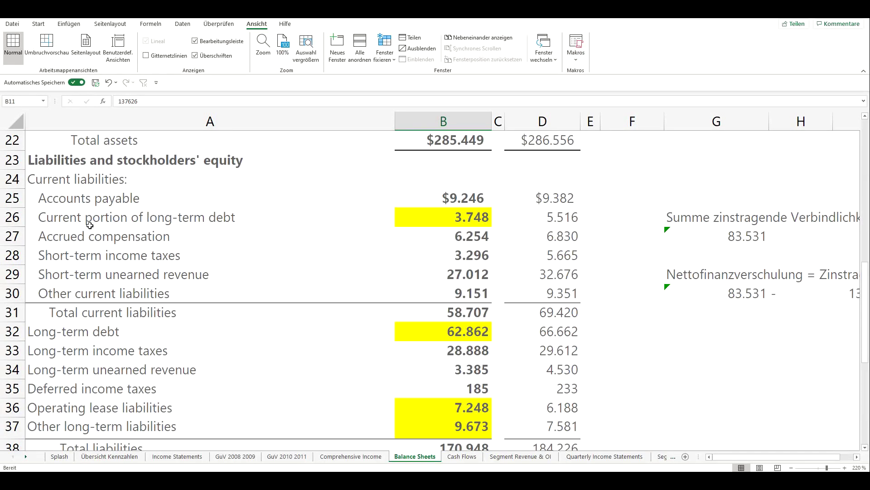
{"action": "left_click_drag", "start_coordinate": [84, 220], "coordinate": [433, 216]}
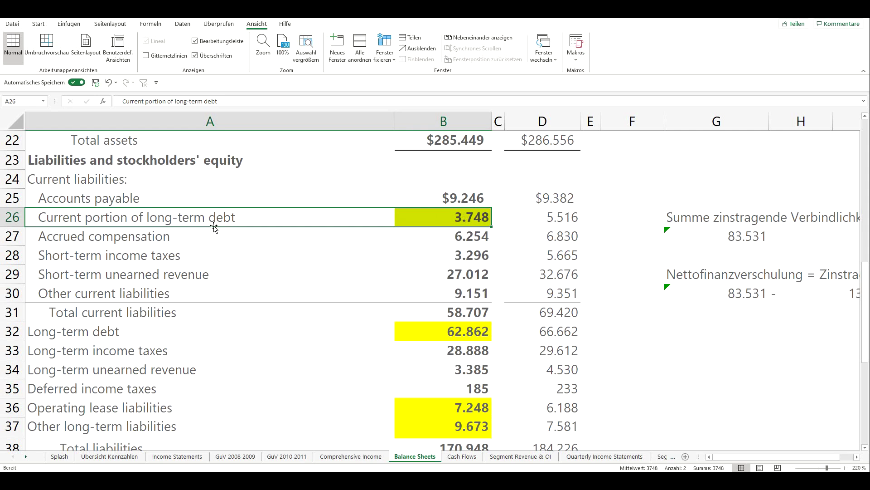
{"action": "left_click", "coordinate": [43, 181]}
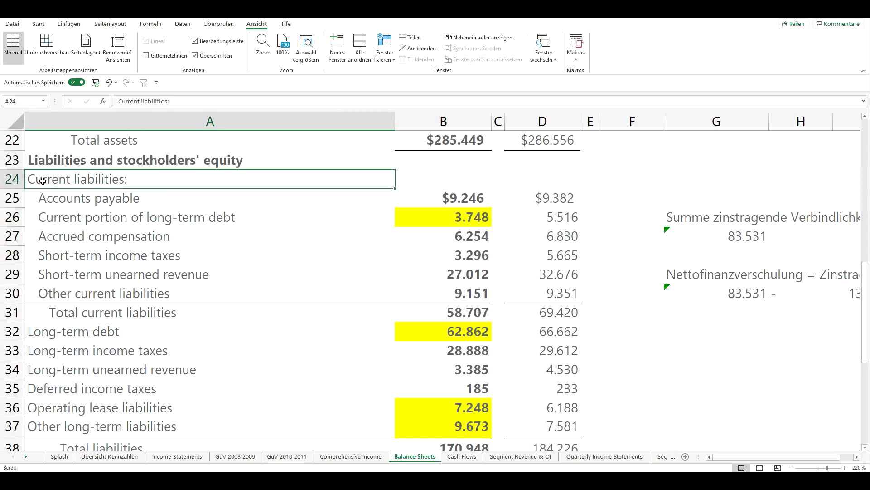
{"action": "left_click", "coordinate": [461, 219]}
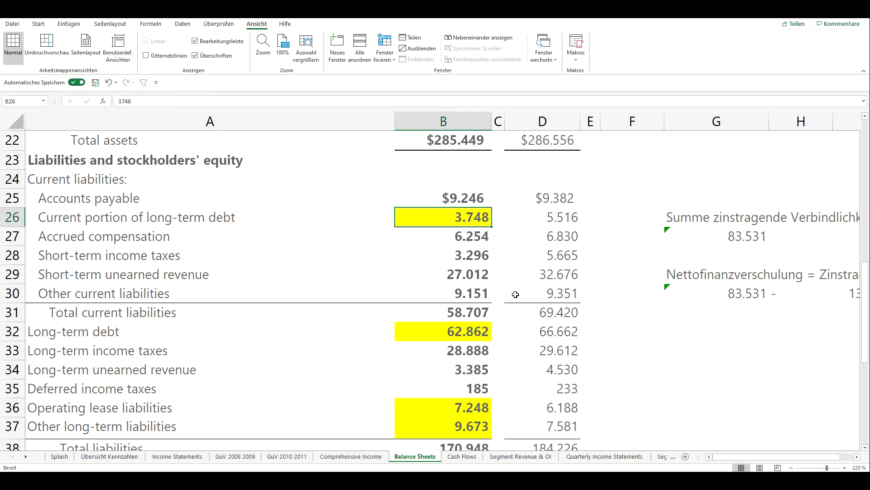
{"action": "left_click", "coordinate": [448, 335], "text": "ctrl"}
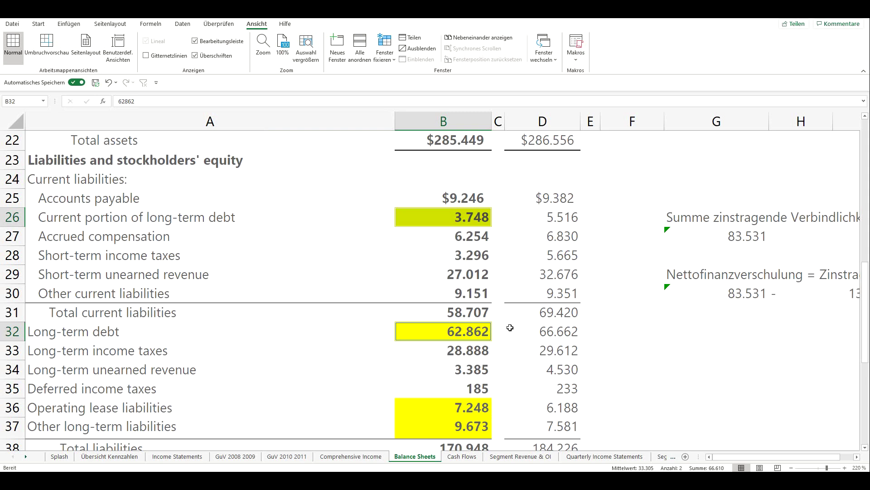
{"action": "scroll", "coordinate": [458, 334], "scroll_direction": "down", "scroll_amount": 1}
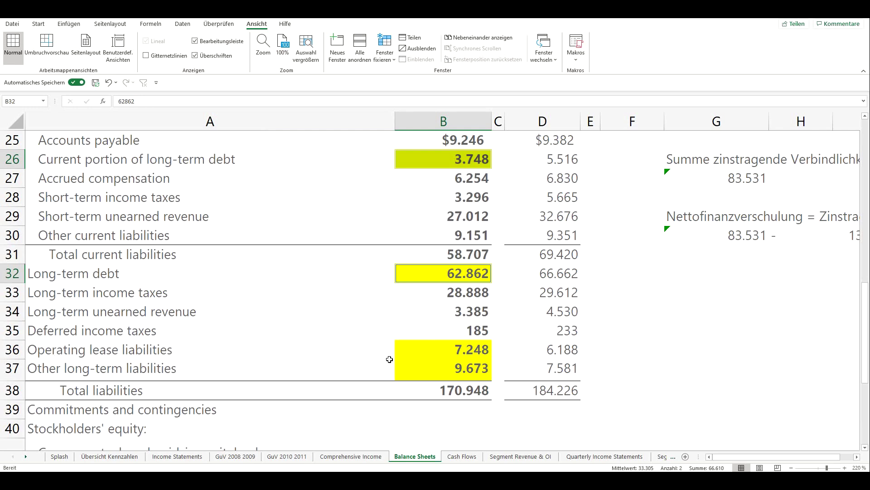
{"action": "left_click", "coordinate": [469, 349], "text": "ctrl"}
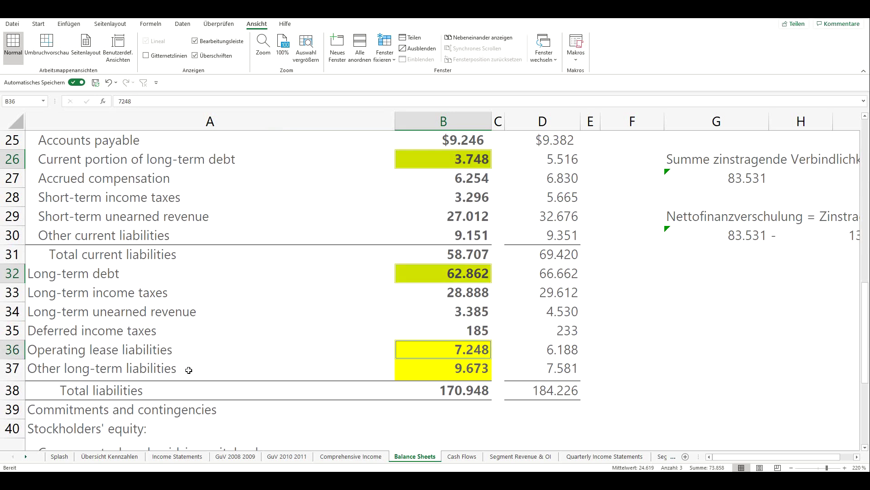
{"action": "left_click", "coordinate": [453, 375], "text": "ctrl"}
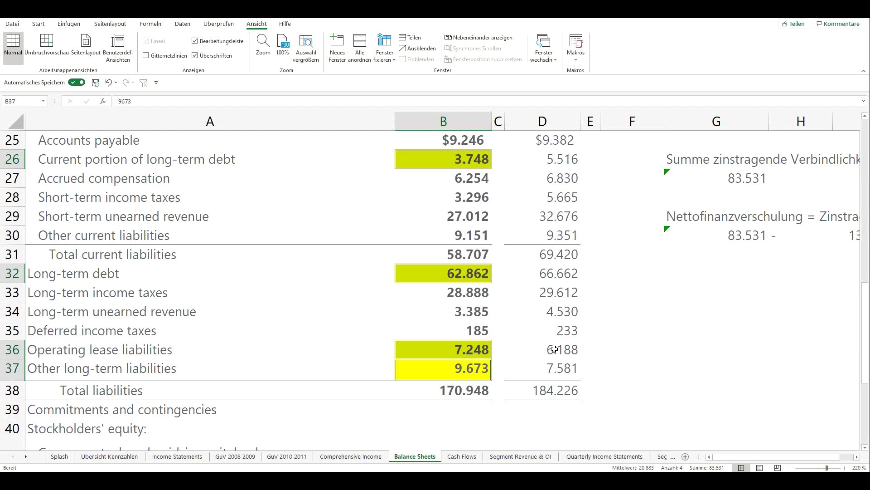
Examine the Nettofinanzverschuldung formula in G29 and its calculation in row 30, starting from the interest-bearing liabilities in G30
{"action": "left_click_drag", "start_coordinate": [731, 459], "coordinate": [741, 456]}
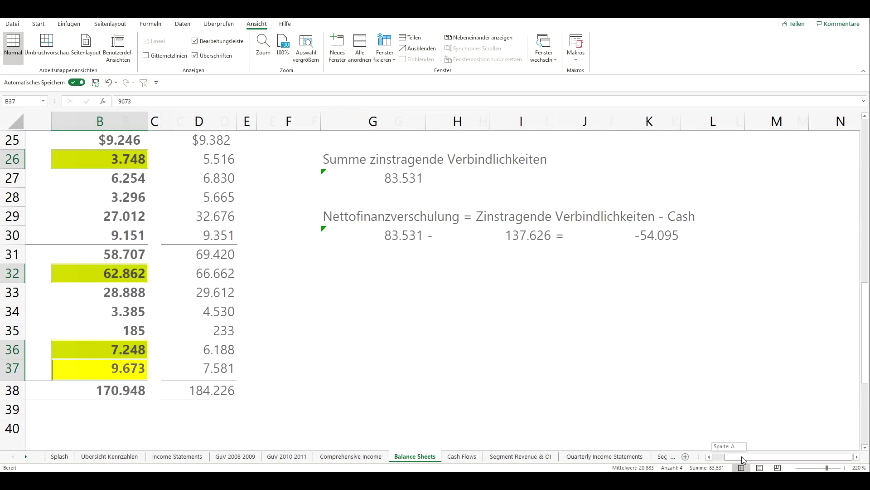
{"action": "left_click", "coordinate": [552, 354]}
{"action": "scroll", "coordinate": [517, 317], "scroll_direction": "up", "scroll_amount": 2}
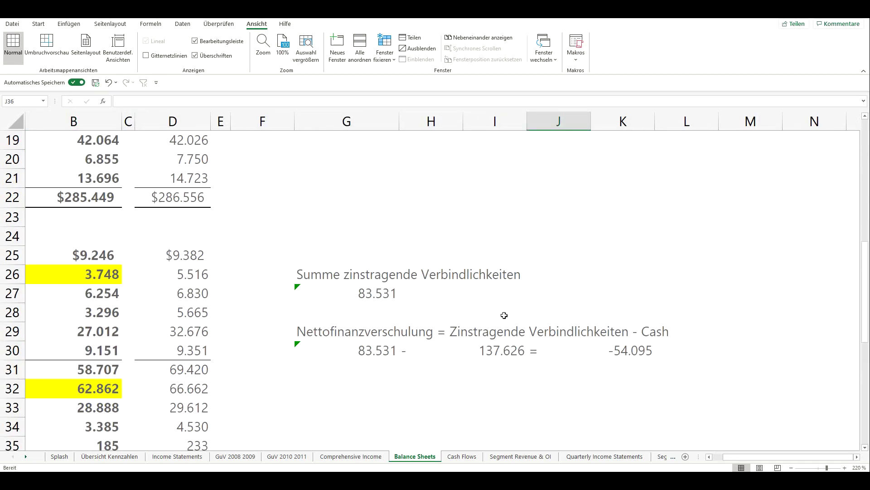
{"action": "left_click_drag", "start_coordinate": [324, 330], "coordinate": [610, 327]}
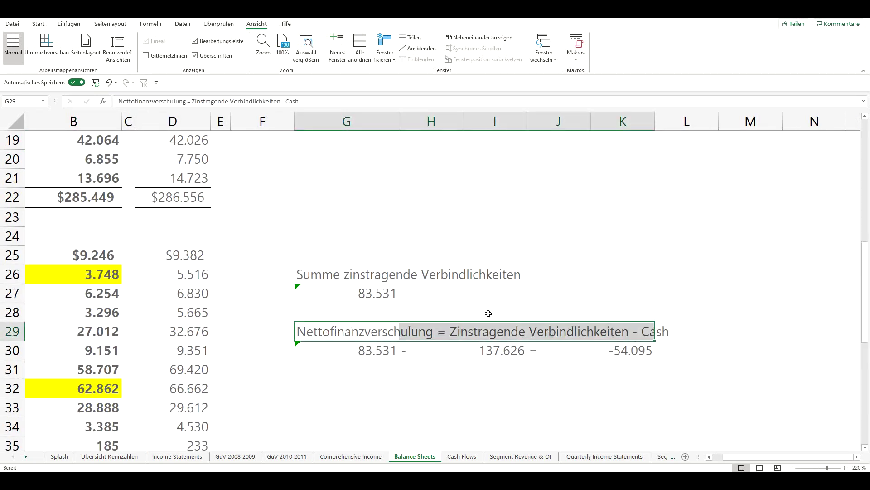
{"action": "left_click", "coordinate": [479, 330]}
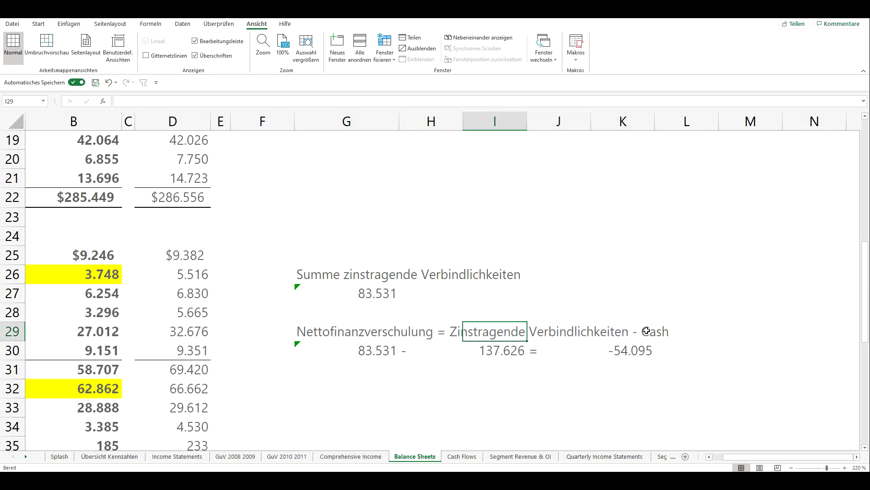
{"action": "left_click", "coordinate": [360, 350]}
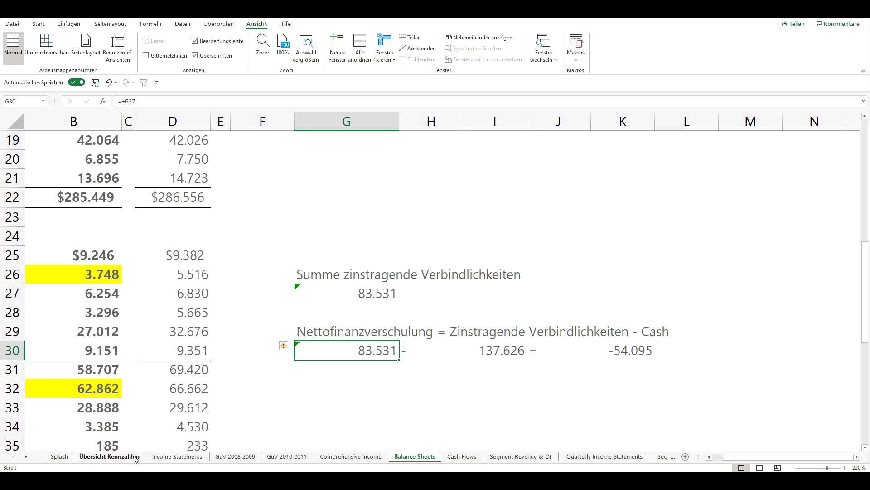
Select the EK-Quote / Cash-Bestand entry in Übersicht Kennzahlen and examine the March 31, 2020 EK-Quote in B47 of Balance Sheets
{"action": "left_click", "coordinate": [109, 456]}
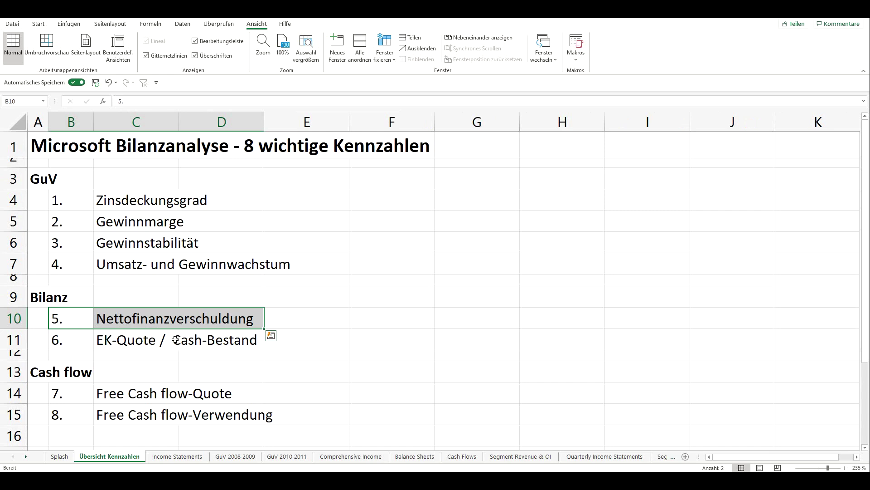
{"action": "left_click_drag", "start_coordinate": [70, 339], "coordinate": [264, 340]}
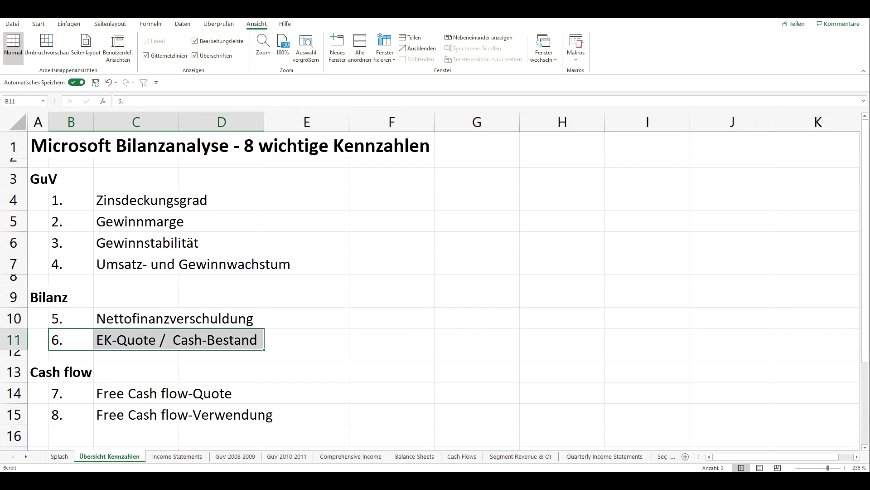
{"action": "left_click", "coordinate": [415, 456]}
{"action": "scroll", "coordinate": [411, 418], "scroll_direction": "down", "scroll_amount": 2}
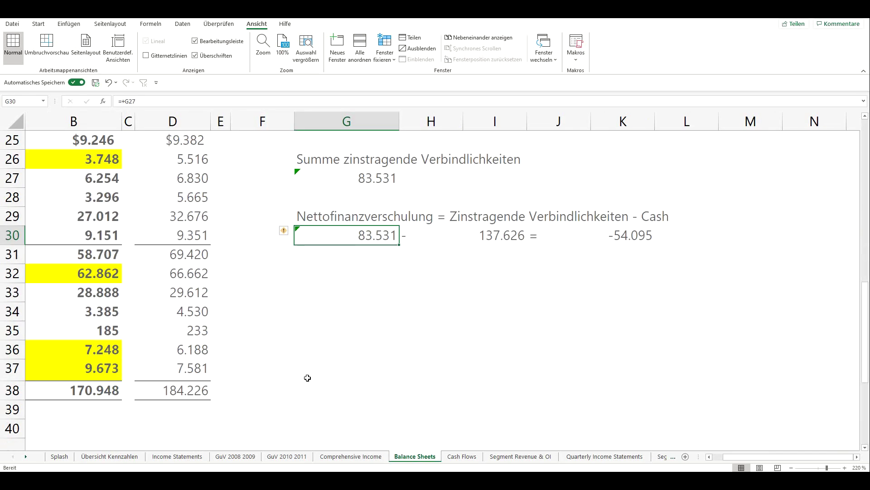
{"action": "left_click_drag", "start_coordinate": [306, 378], "coordinate": [68, 349]}
{"action": "scroll", "coordinate": [361, 274], "scroll_direction": "down", "scroll_amount": 4}
{"action": "mouse_move", "coordinate": [449, 361]}
{"action": "left_mouse_down"}
{"action": "mouse_move", "coordinate": [564, 358]}
{"action": "mouse_move", "coordinate": [455, 358]}
{"action": "left_mouse_up"}
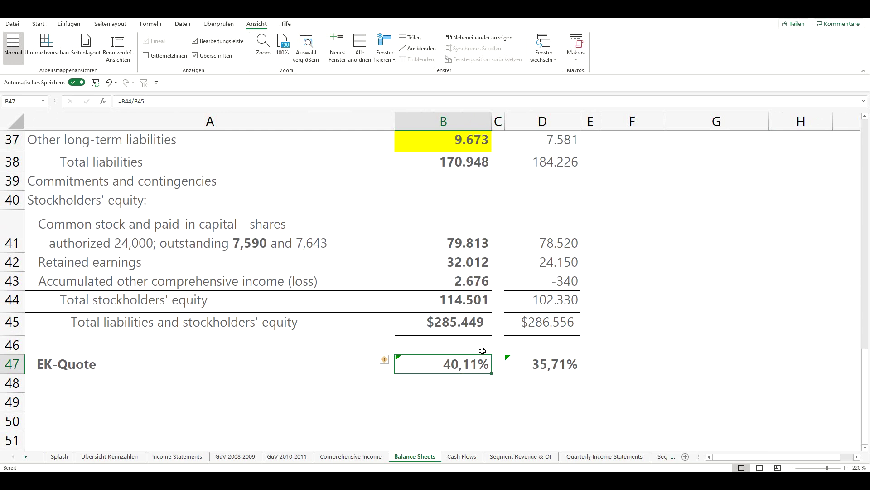
Compare the retained earnings of both dates in row 42 and examine the March 31, 2020 cash position in B9:B11
{"action": "left_click_drag", "start_coordinate": [451, 259], "coordinate": [510, 261]}
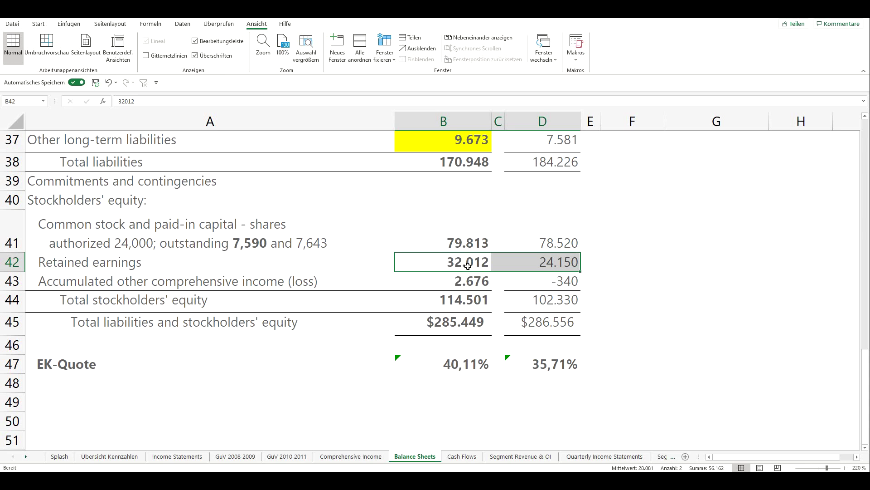
{"action": "scroll", "coordinate": [468, 264], "scroll_direction": "up", "scroll_amount": 10}
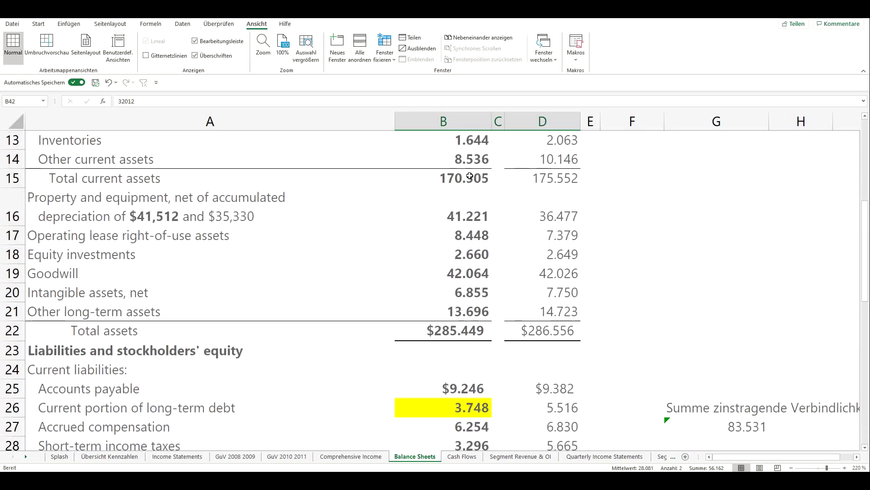
{"action": "left_click_drag", "start_coordinate": [459, 181], "coordinate": [460, 211]}
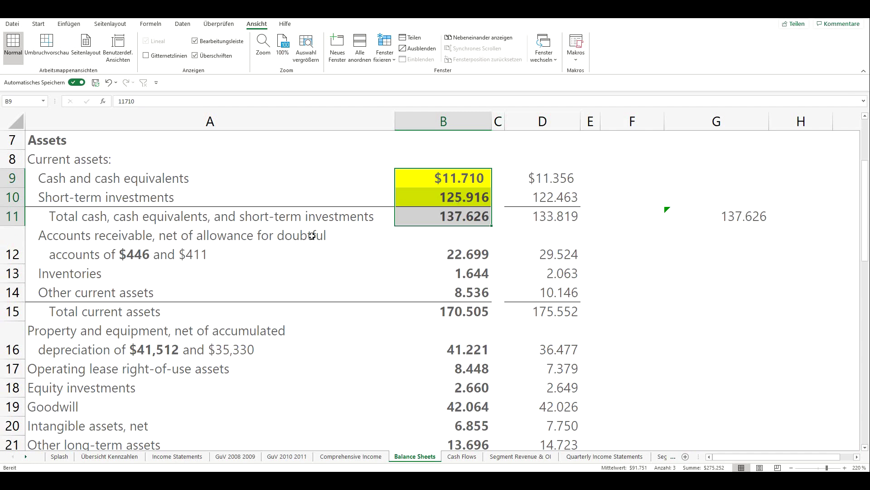
Return to the Übersicht Kennzahlen sheet and select the Bilanz section, followed by the Cash flow section in A13:D15
{"action": "left_click", "coordinate": [121, 459]}
{"action": "scroll", "coordinate": [149, 318], "scroll_direction": "down", "scroll_amount": 1}
{"action": "left_click_drag", "start_coordinate": [40, 239], "coordinate": [227, 283]}
{"action": "left_click_drag", "start_coordinate": [31, 314], "coordinate": [247, 350]}
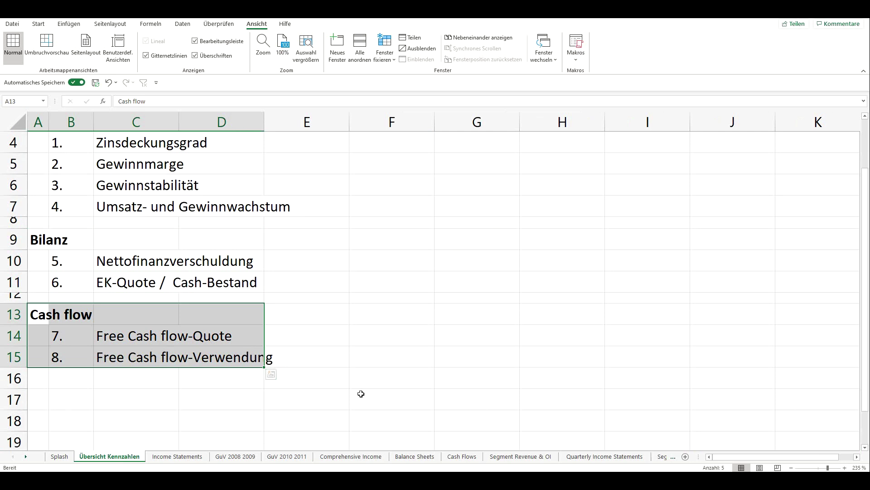
Open the Cash Flows sheet and examine the Net cash from operations values in B26:H26
{"action": "left_click", "coordinate": [459, 455]}
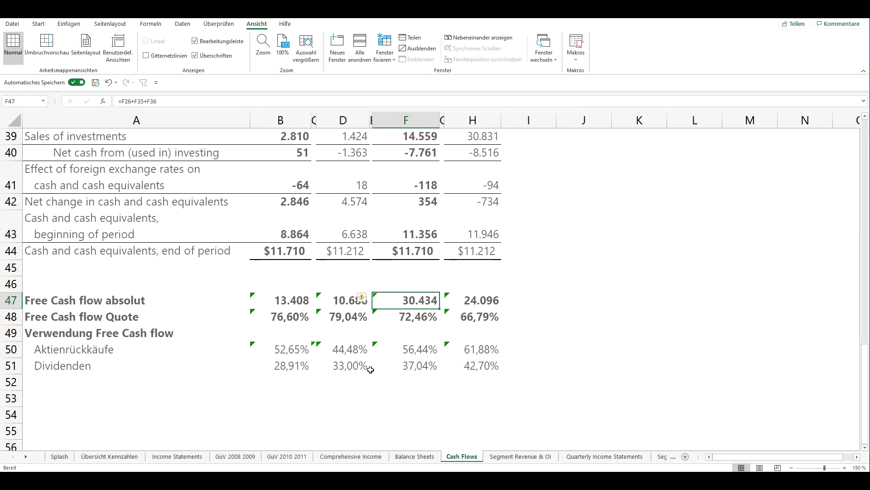
{"action": "scroll", "coordinate": [370, 371], "scroll_direction": "up", "scroll_amount": 5}
{"action": "scroll", "coordinate": [370, 370], "scroll_direction": "up", "scroll_amount": 3}
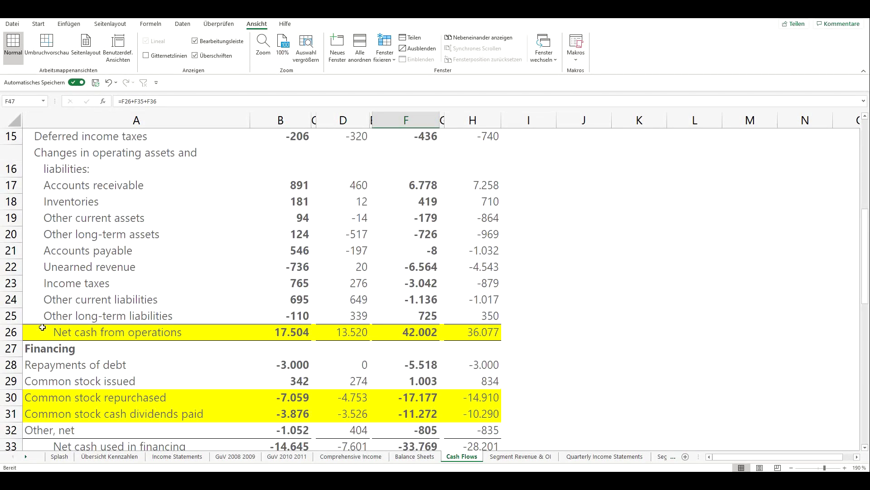
{"action": "left_click", "coordinate": [14, 332]}
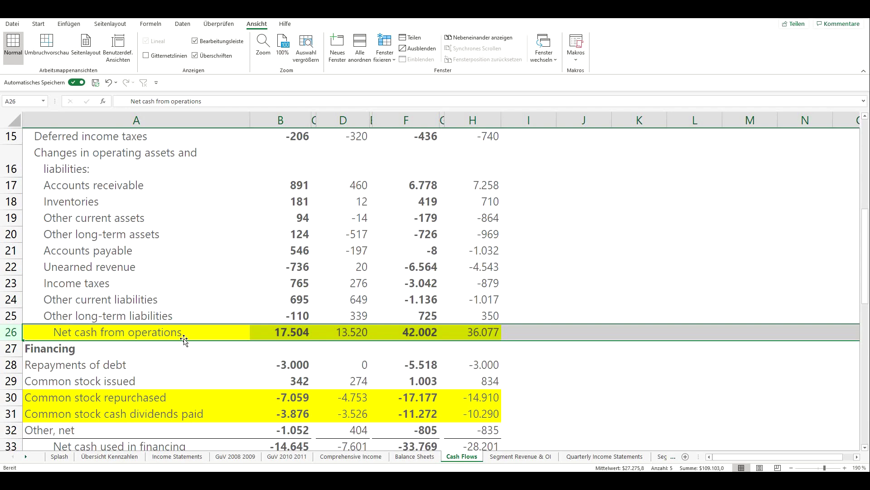
{"action": "left_click_drag", "start_coordinate": [291, 333], "coordinate": [466, 333]}
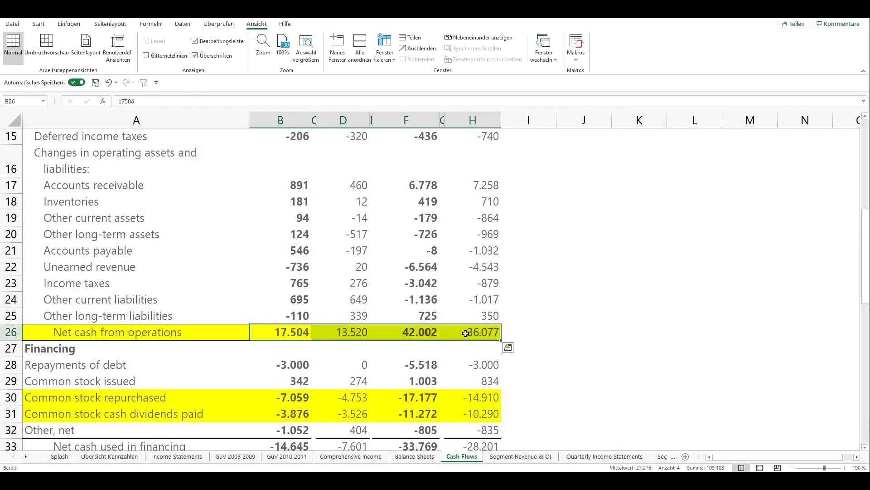
Examine the property and equipment additions and company acquisitions in rows 35 and 36, comparing column F with the operating cash in F26
{"action": "scroll", "coordinate": [434, 333], "scroll_direction": "down", "scroll_amount": 2}
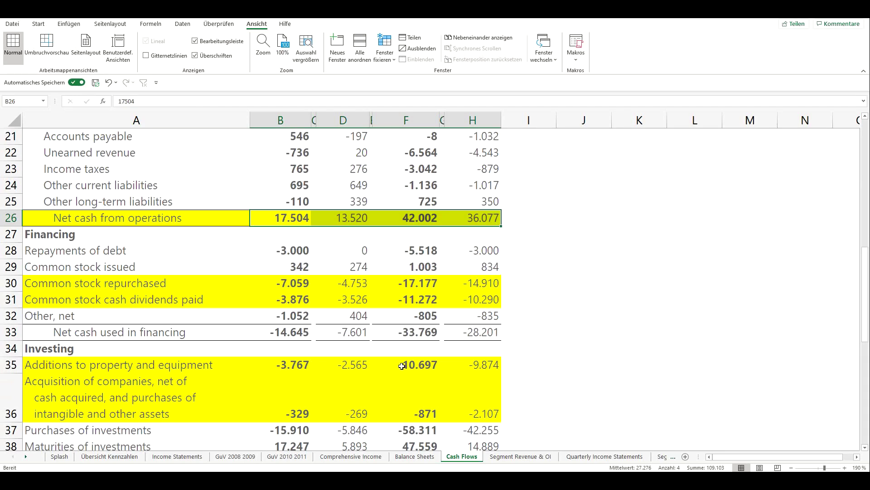
{"action": "left_click", "coordinate": [42, 365]}
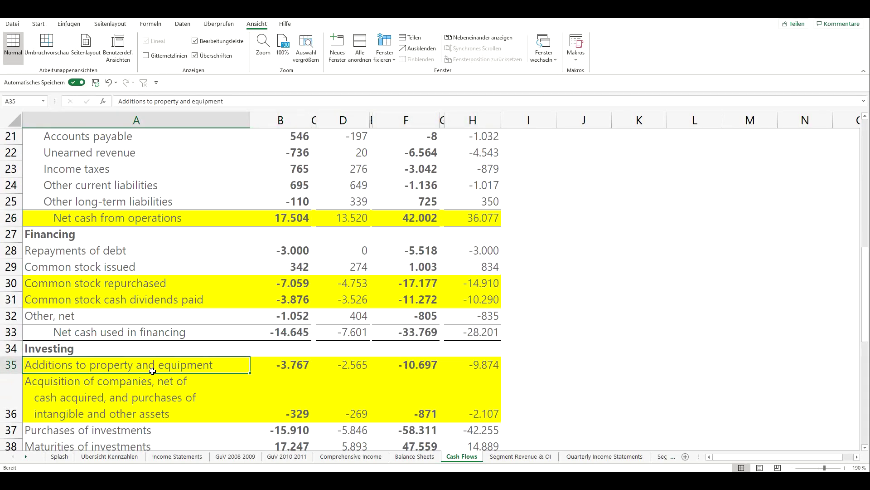
{"action": "left_click", "coordinate": [88, 409]}
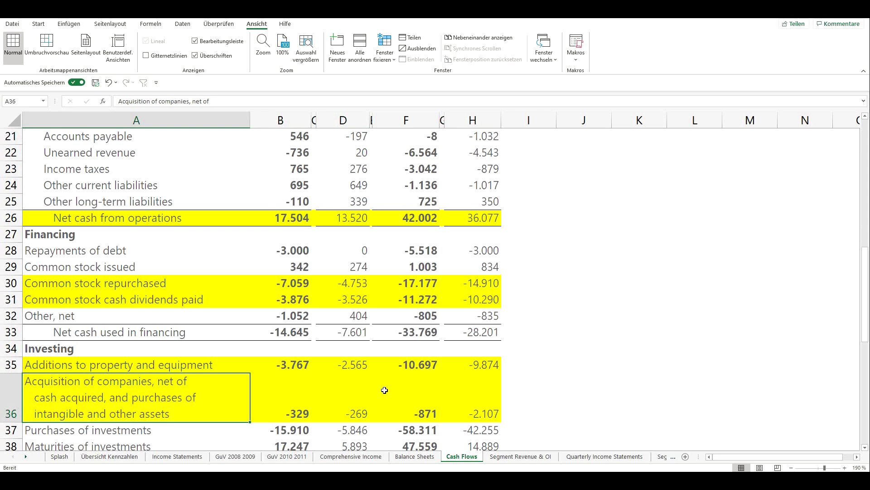
{"action": "left_click", "coordinate": [415, 225]}
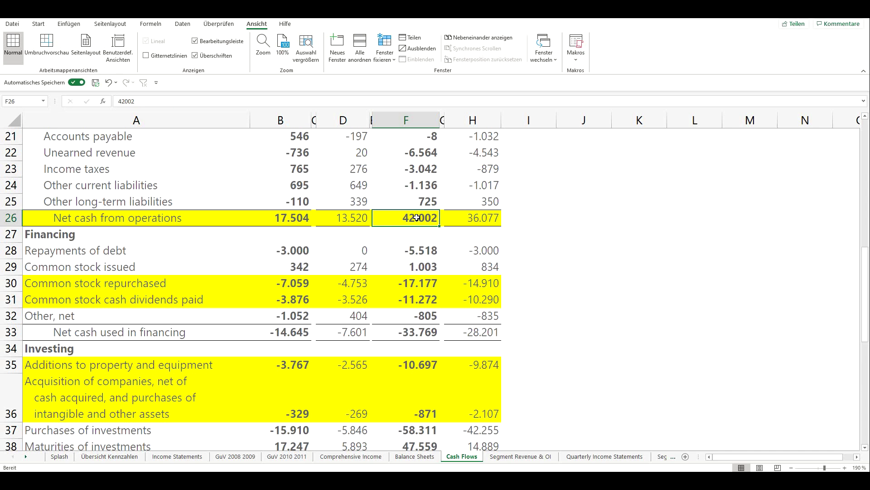
{"action": "left_click", "coordinate": [424, 365]}
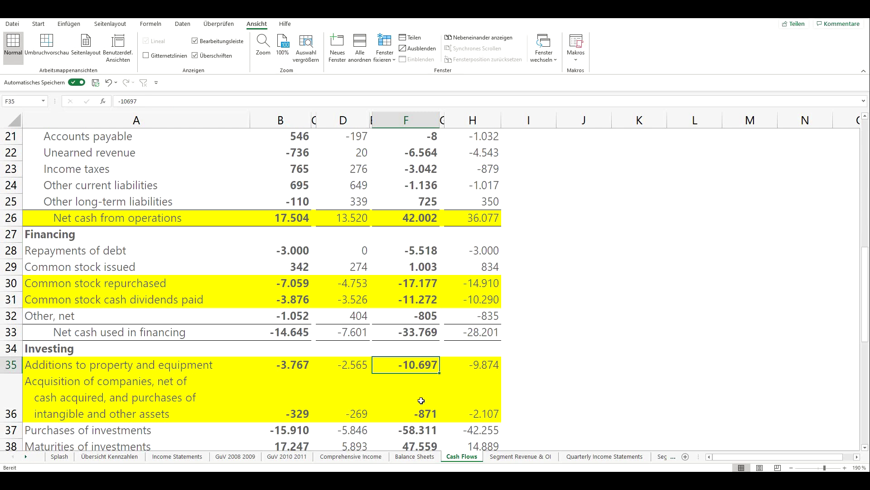
Examine the Free Cash flow Quote across all periods in row 48
{"action": "scroll", "coordinate": [421, 400], "scroll_direction": "down", "scroll_amount": 6}
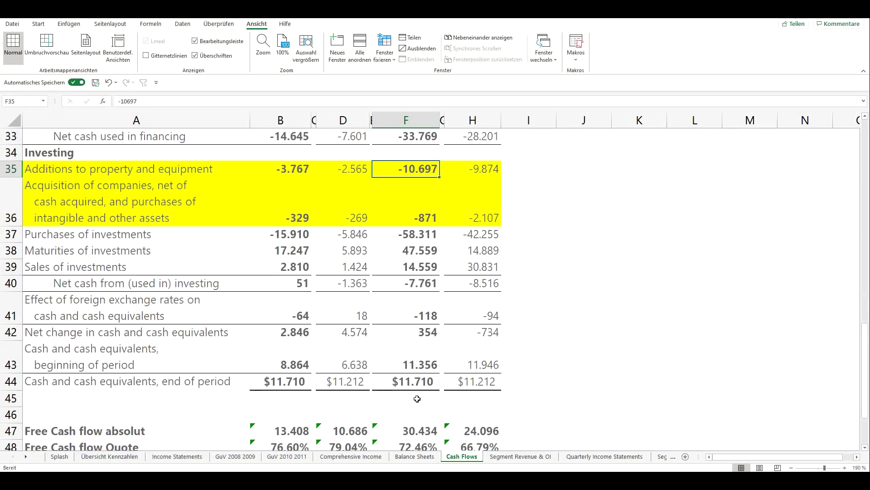
{"action": "left_click_drag", "start_coordinate": [57, 317], "coordinate": [474, 317]}
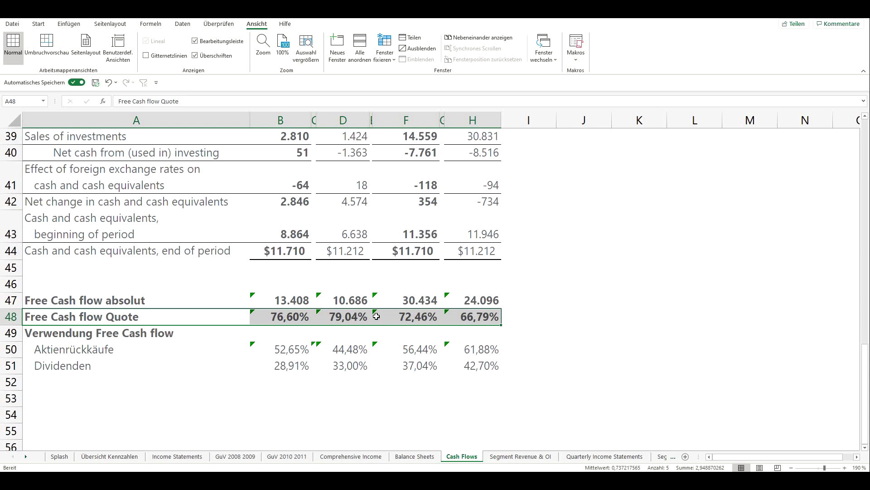
{"action": "left_click_drag", "start_coordinate": [141, 319], "coordinate": [472, 316]}
Examine the Aktienrückkäufe and Dividenden shares in rows 50 and 51, relating F50:F51 to the absolute free cash flow in F47
{"action": "left_click_drag", "start_coordinate": [104, 349], "coordinate": [473, 363]}
{"action": "left_click_drag", "start_coordinate": [413, 350], "coordinate": [415, 385]}
{"action": "left_click", "coordinate": [416, 305]}
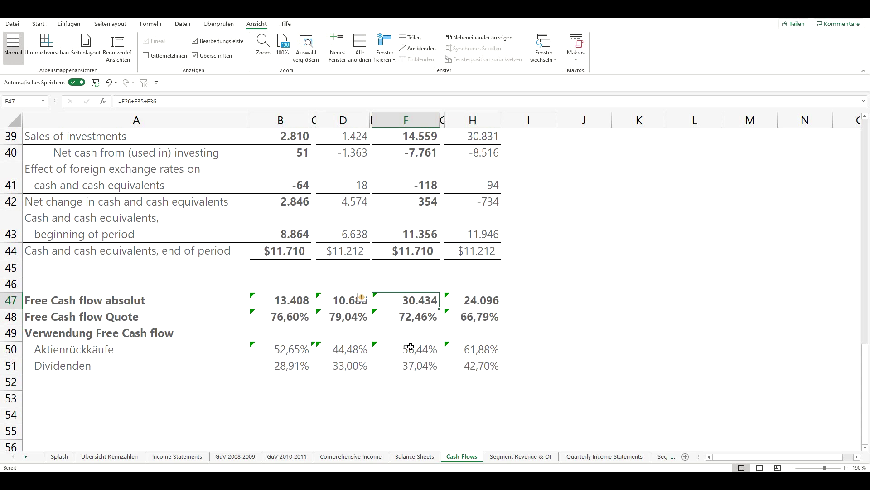
{"action": "left_click", "coordinate": [410, 348]}
{"action": "left_click", "coordinate": [429, 365]}
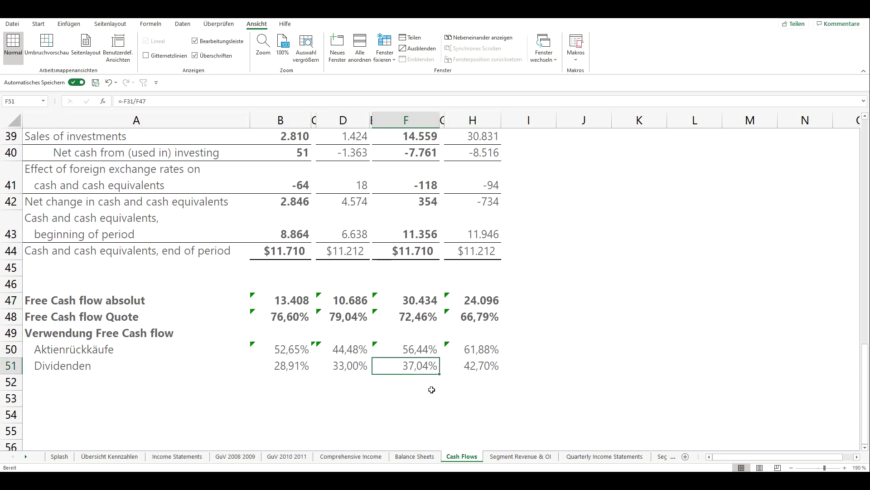
{"action": "left_click", "coordinate": [430, 348]}
{"action": "left_click_drag", "start_coordinate": [430, 348], "coordinate": [424, 362]}
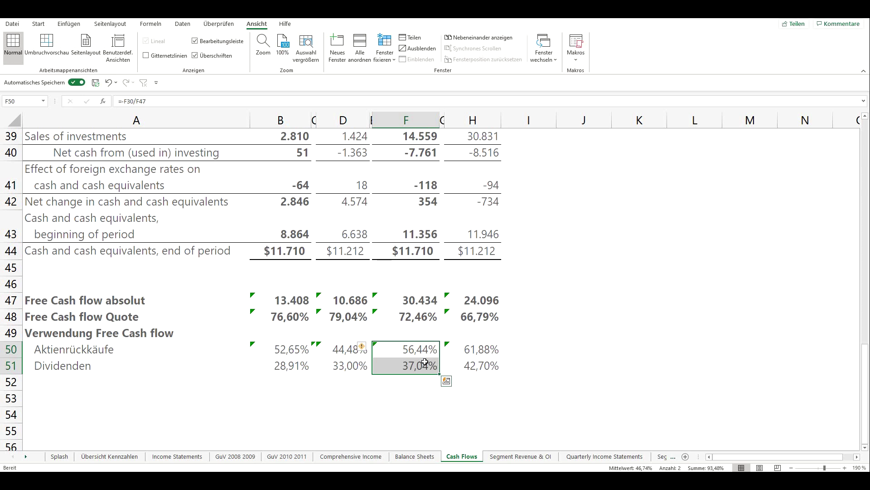
Return to the Übersicht Kennzahlen sheet and select the Free Cash flow-Verwendung entry in row 15
{"action": "left_click", "coordinate": [110, 456]}
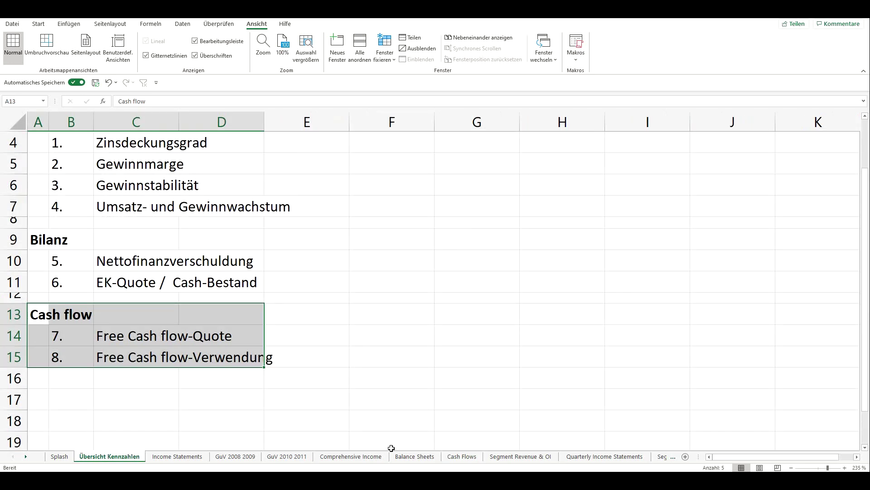
{"action": "left_click", "coordinate": [63, 357]}
{"action": "left_click_drag", "start_coordinate": [63, 356], "coordinate": [218, 363]}
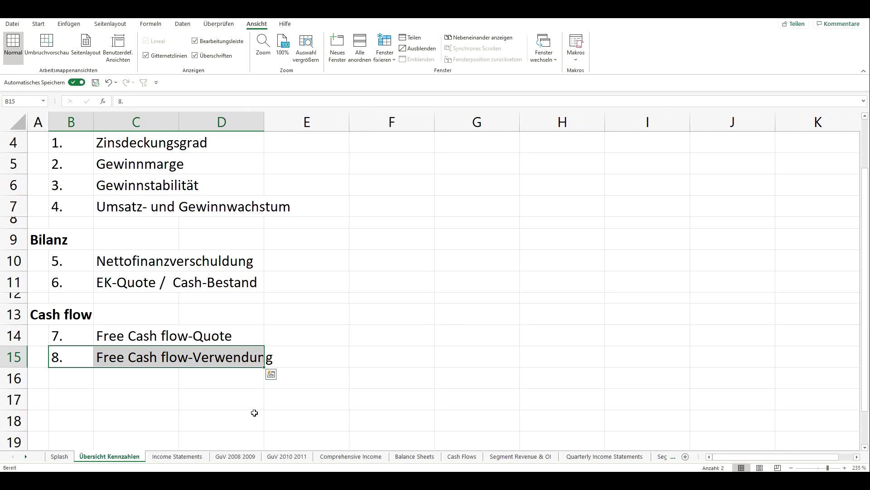
Review the Aktienrückkäufe and Dividenden percentages in B50:H51 of Cash Flows and return to the top of the Übersicht Kennzahlen sheet
{"action": "left_click", "coordinate": [461, 456]}
{"action": "left_click_drag", "start_coordinate": [287, 343], "coordinate": [492, 362]}
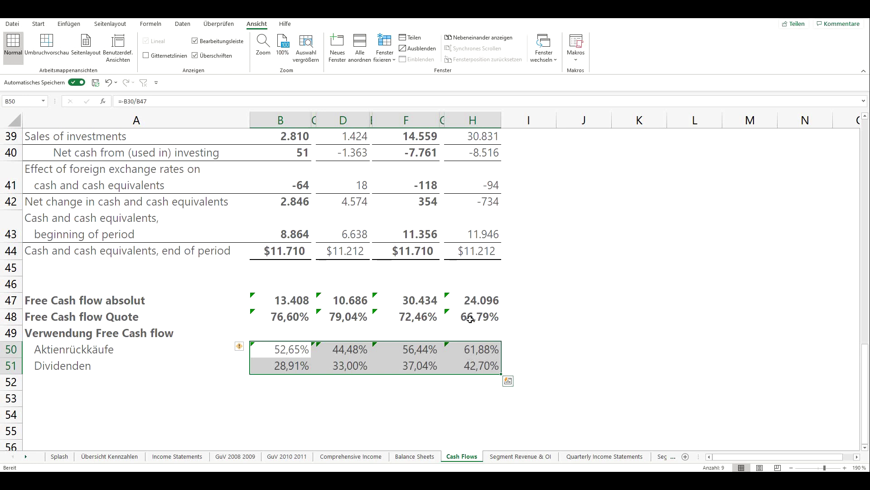
{"action": "left_click", "coordinate": [121, 455]}
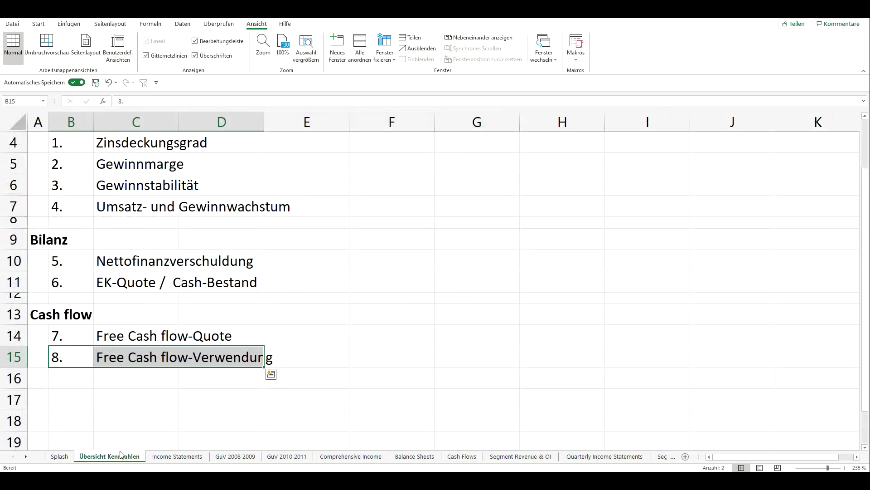
{"action": "scroll", "coordinate": [128, 434], "scroll_direction": "up", "scroll_amount": 1}
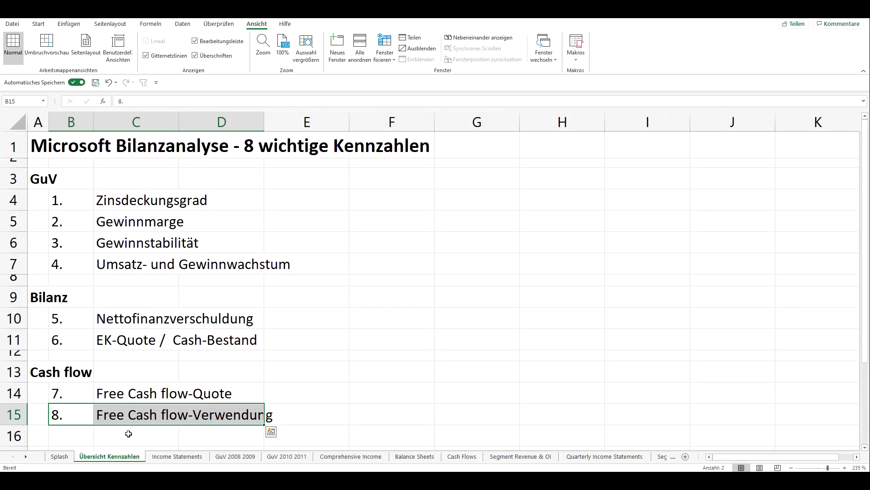